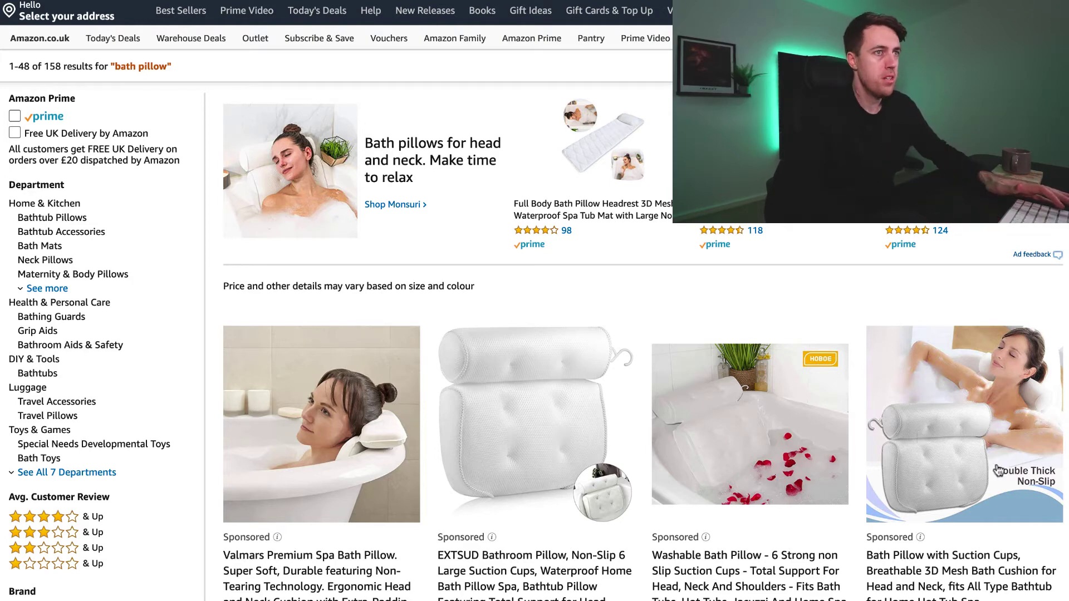
- Run Helium 10's Xray product research on the Amazon search results for bath pillow
scroll(954, 506, "down", 7)
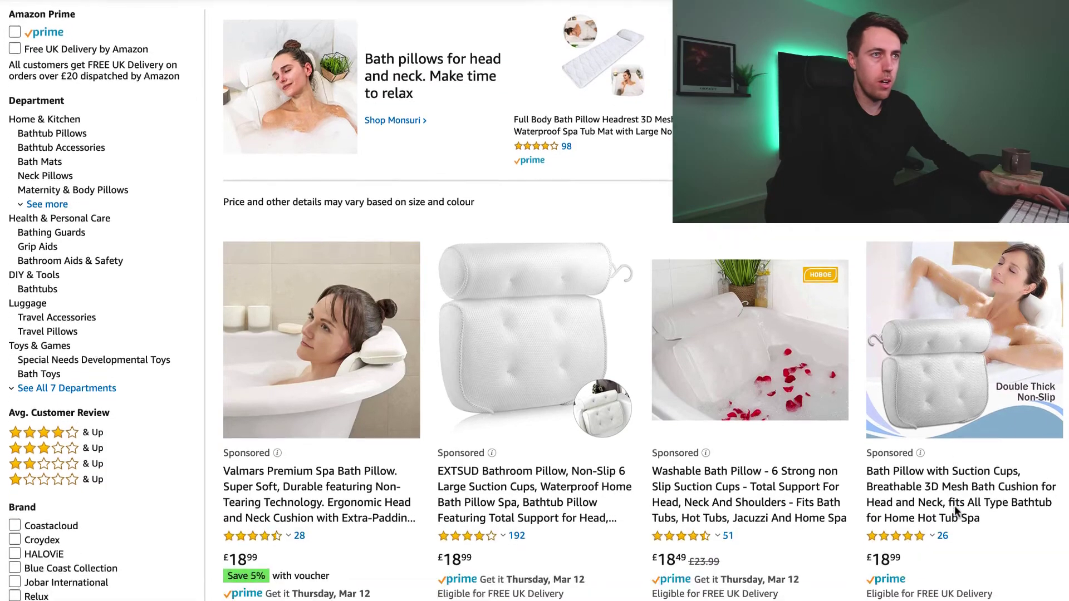
scroll(955, 509, "down", 3)
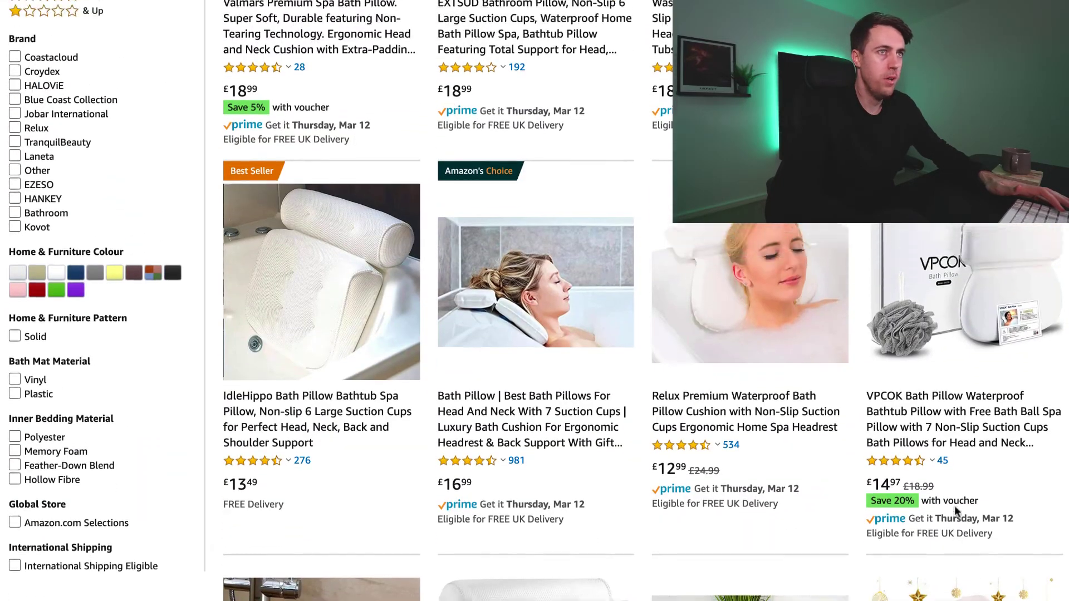
scroll(954, 506, "up", 10)
scroll(914, 462, "up", 2)
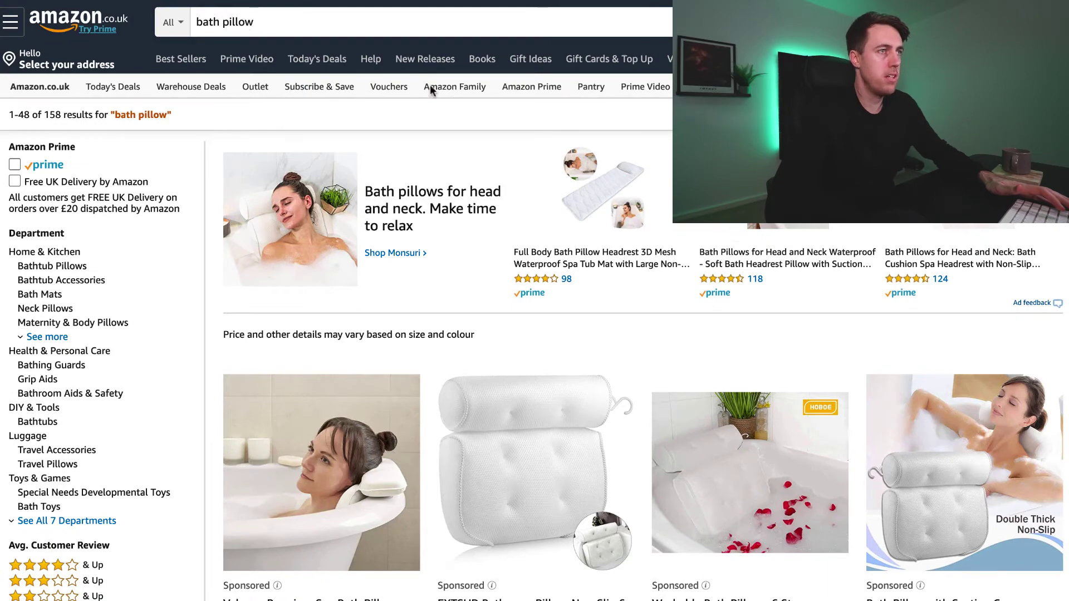
scroll(502, 291, "down", 2)
scroll(501, 292, "up", 2)
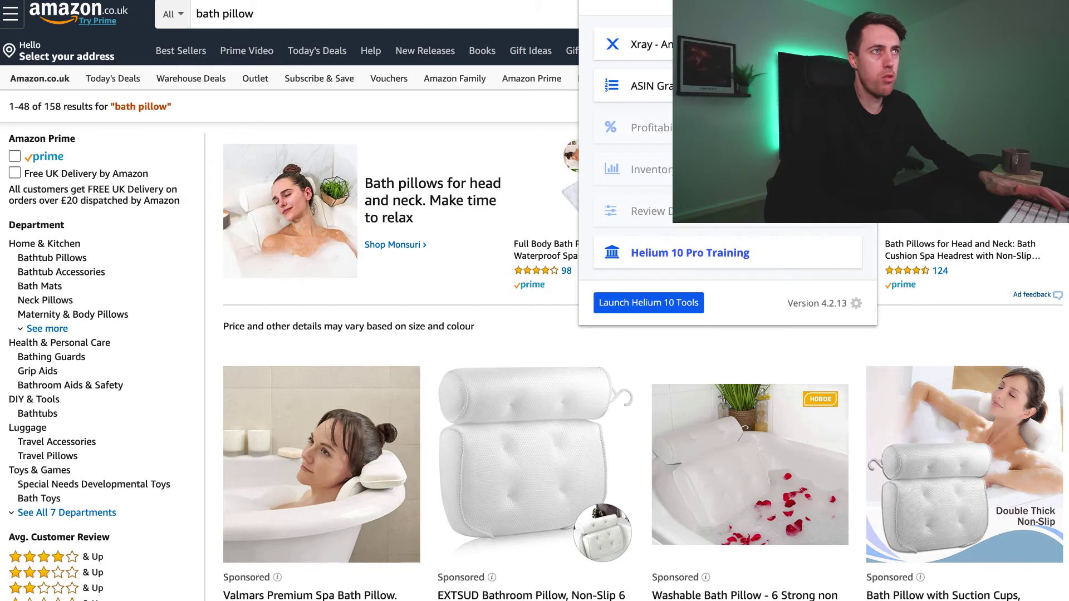
left_click(646, 45)
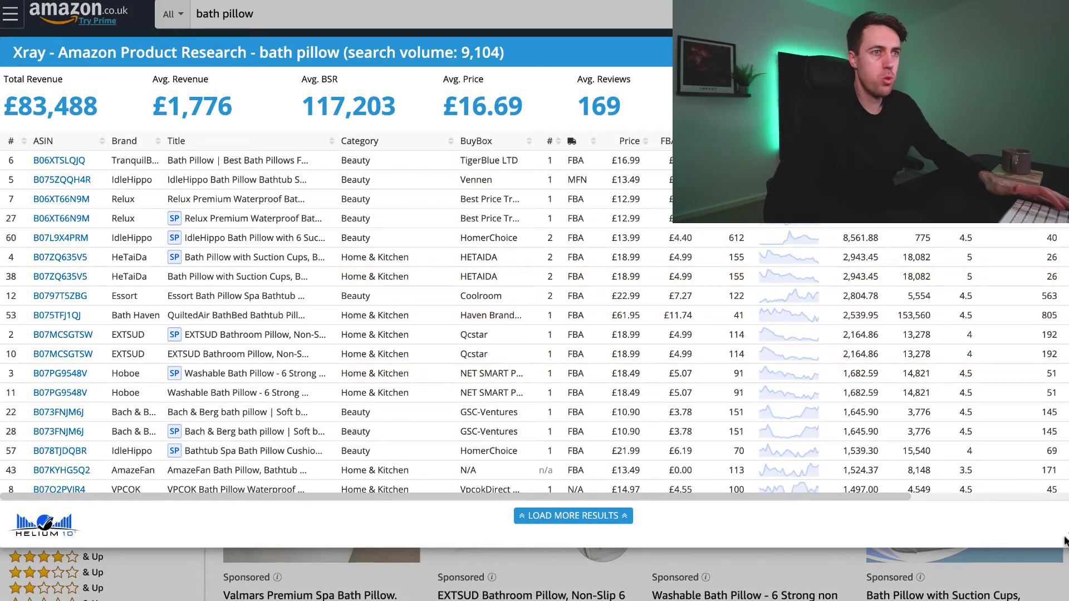
- Examine the revenue and review figures of the IdleHippo and HeTaiDa bath pillows in the Xray table
scroll(724, 200, "right", 2)
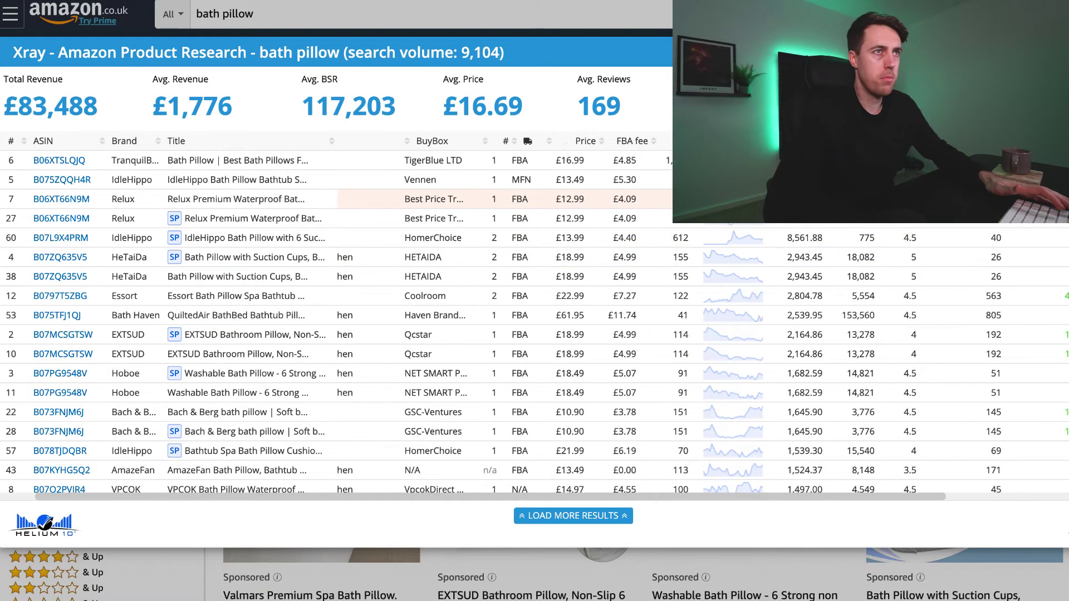
scroll(919, 234, "right", 3)
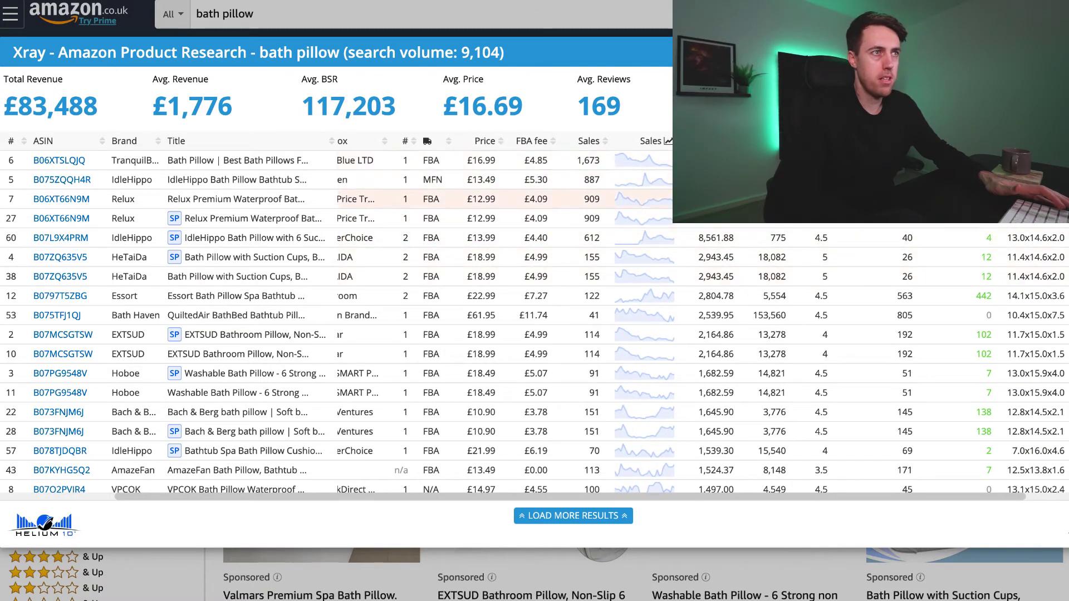
double_click(703, 238)
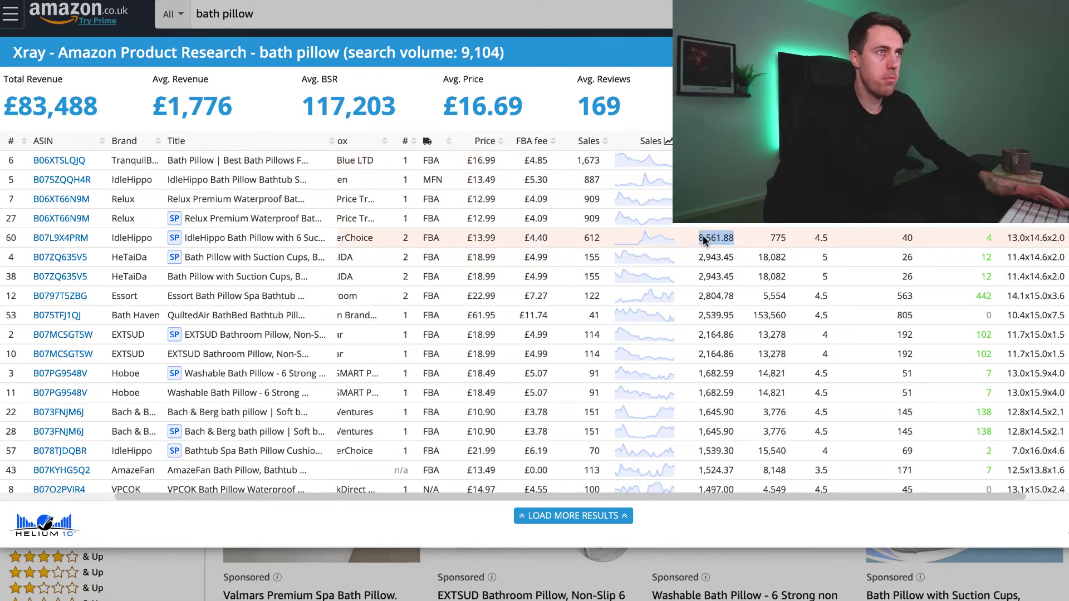
left_click(907, 237)
left_click(906, 238)
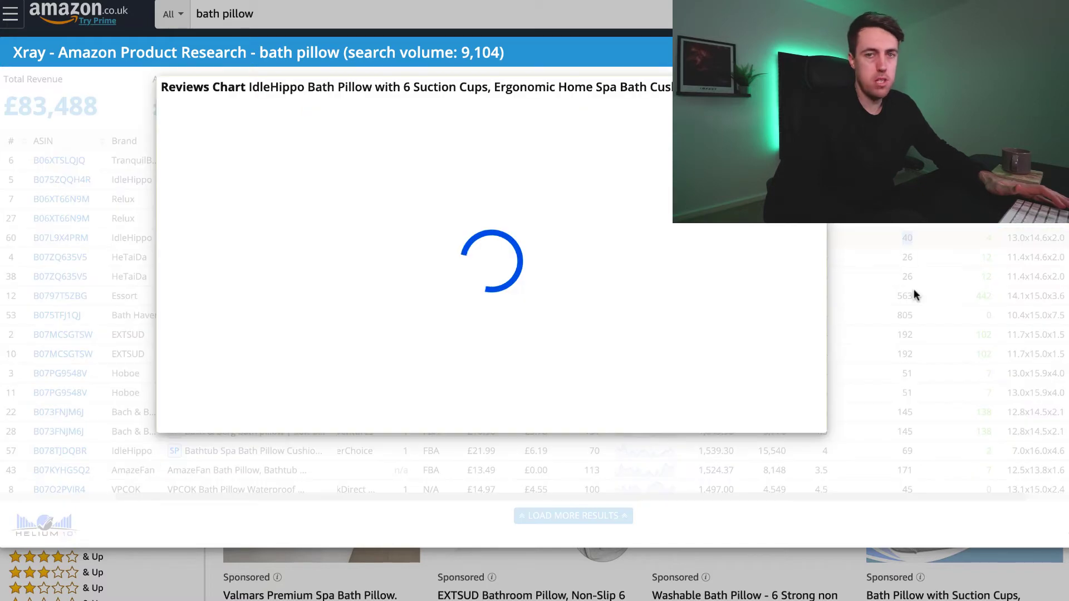
left_click(891, 248)
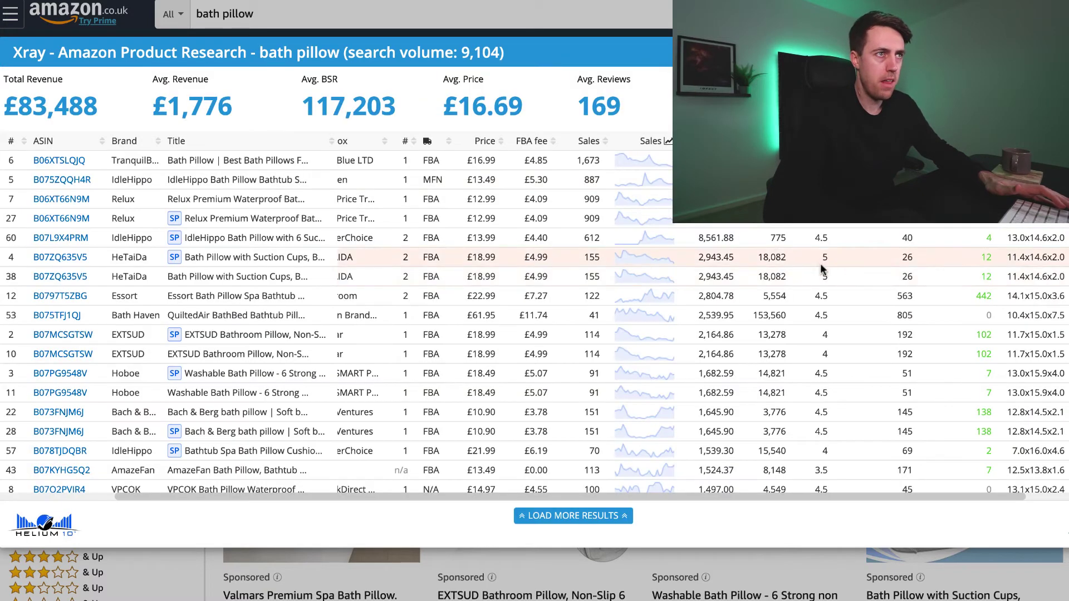
left_click_drag(703, 257, 735, 258)
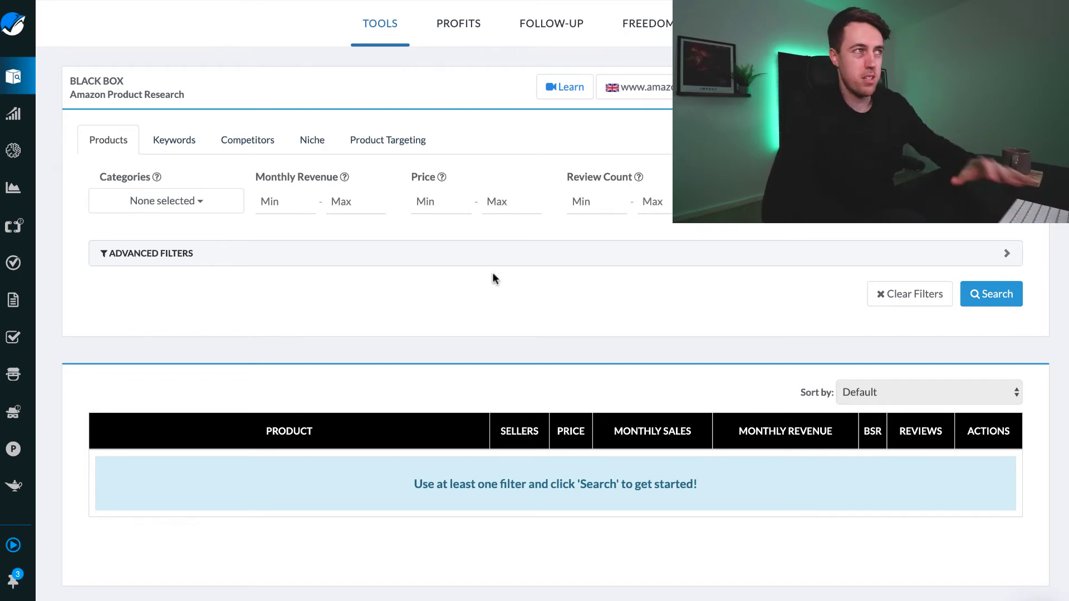
- Set the Black Box product filters to a minimum monthly revenue of 1000 and a maximum review count of 99
left_click(176, 201)
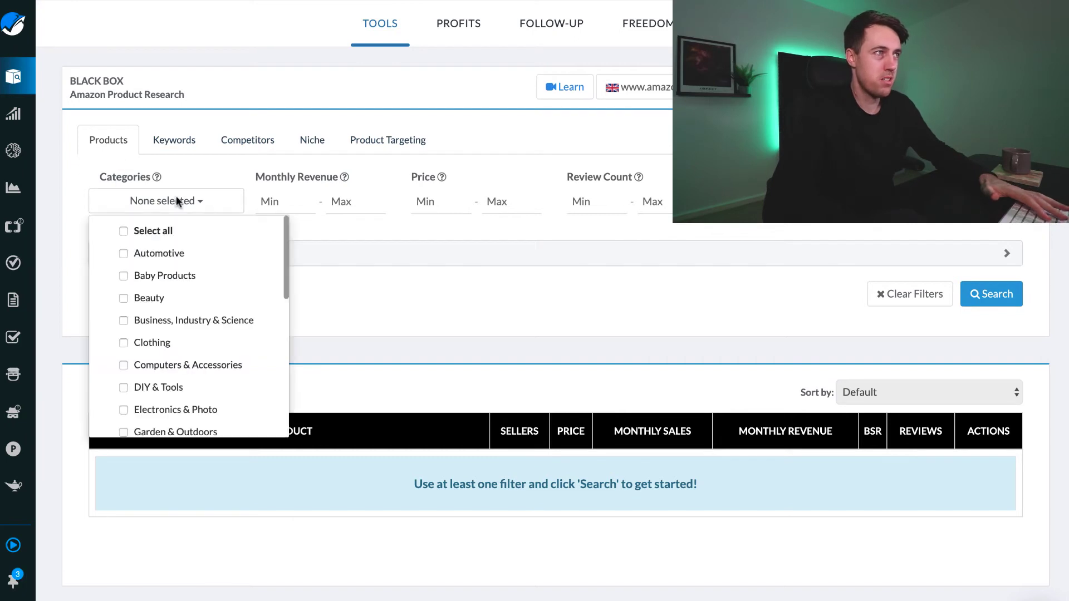
left_click(176, 201)
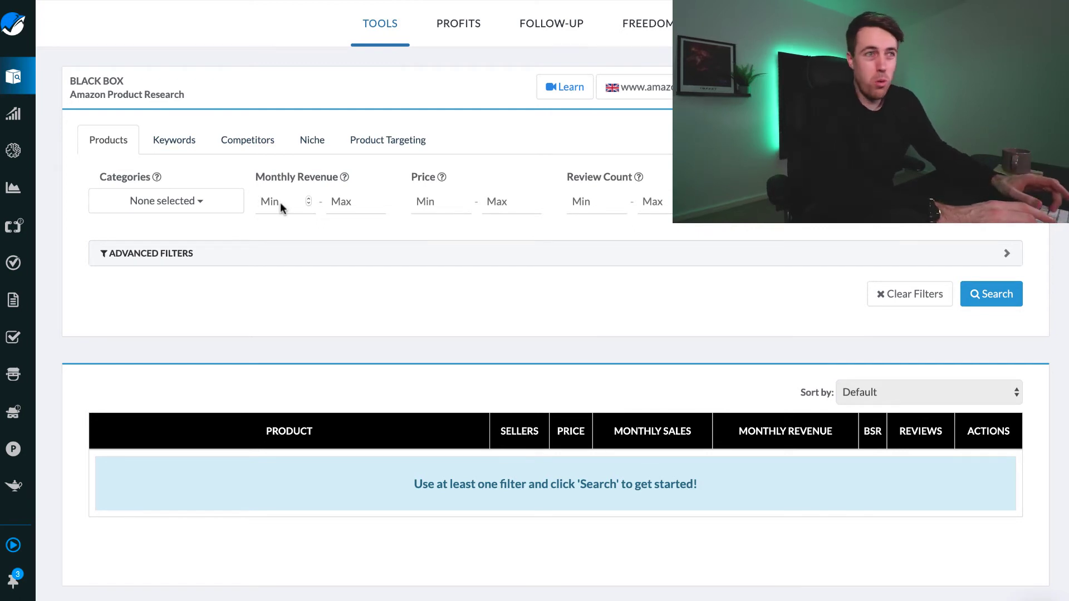
type("1000")
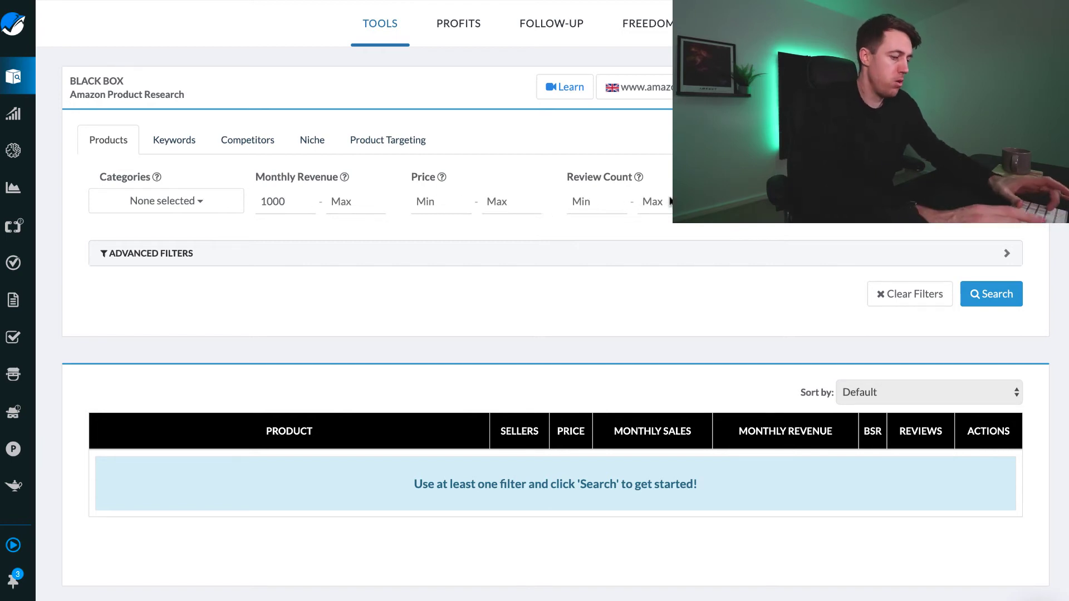
type("100")
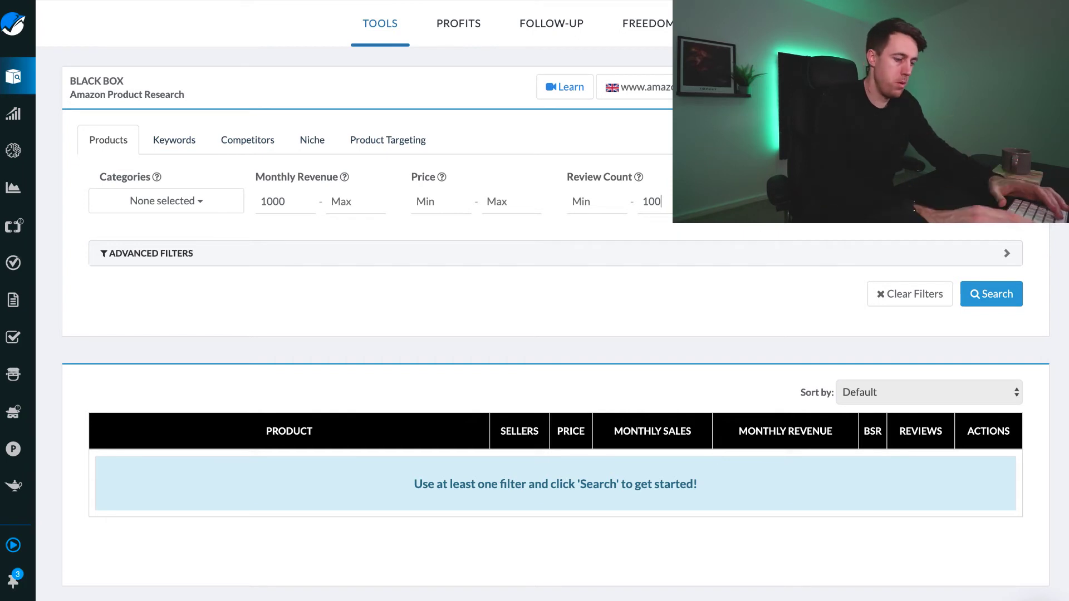
key("BackSpace")
key("BackSpace")
key("BackSpace")
type("99")
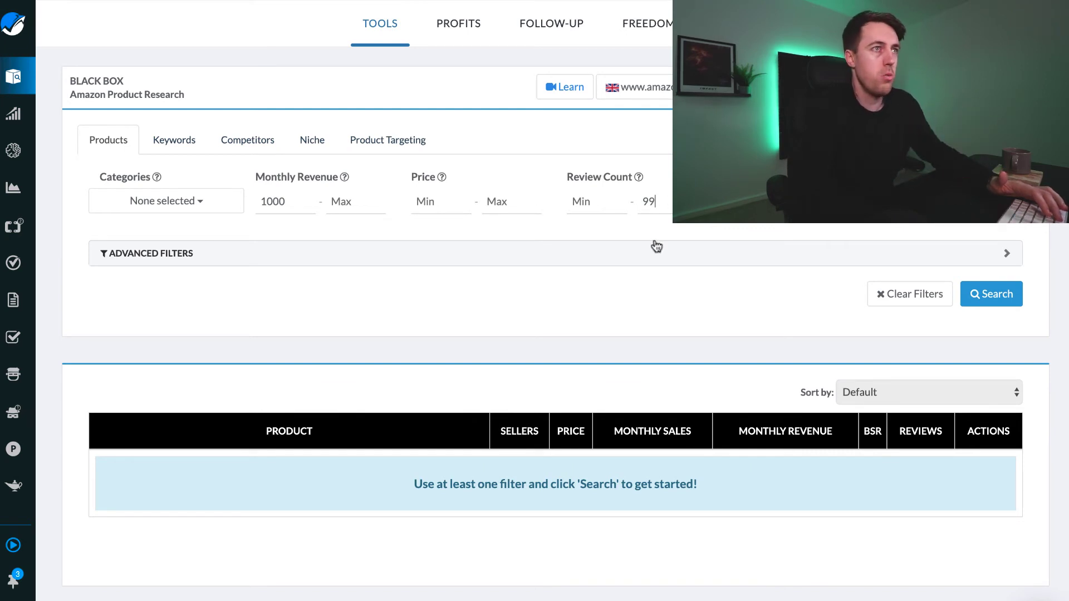
- Add the title keyword "bath pillow" in the advanced filters and run the product search
left_click(255, 254)
scroll(224, 400, "down", 1)
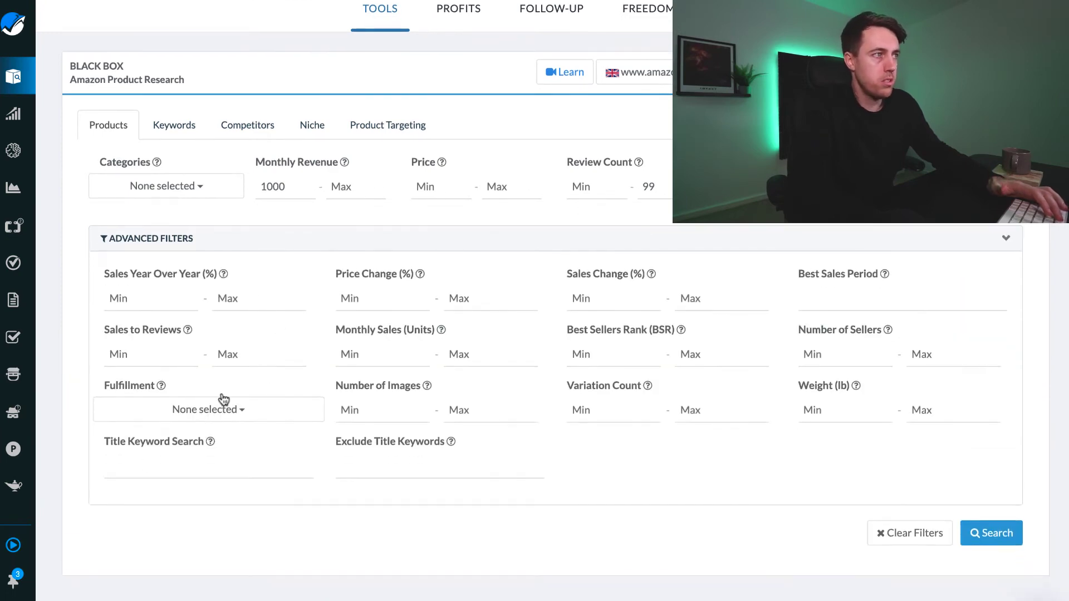
left_click(146, 468)
type("b")
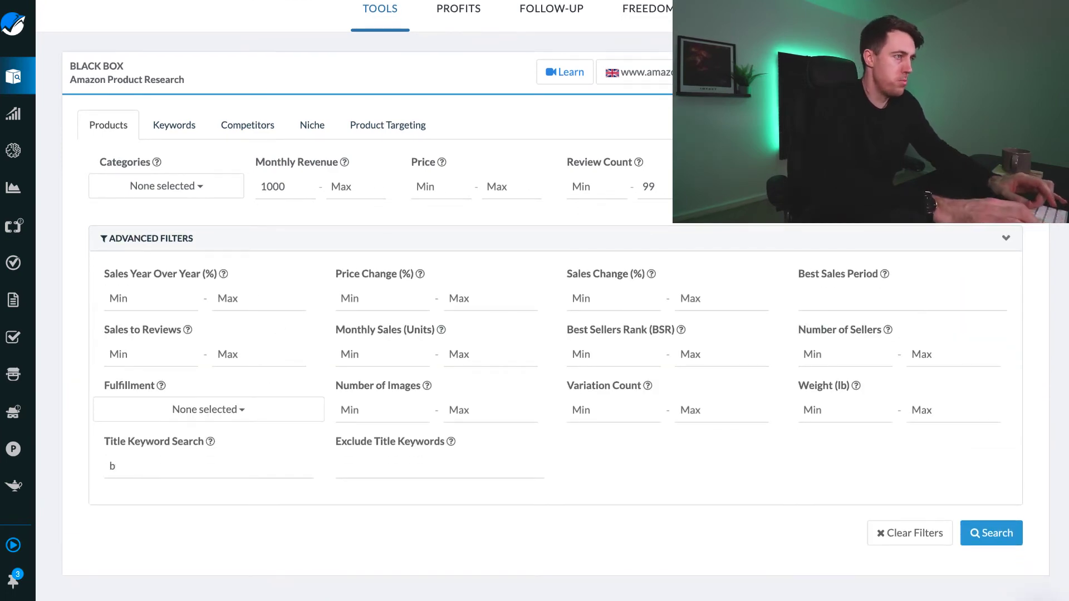
type("ath pillo")
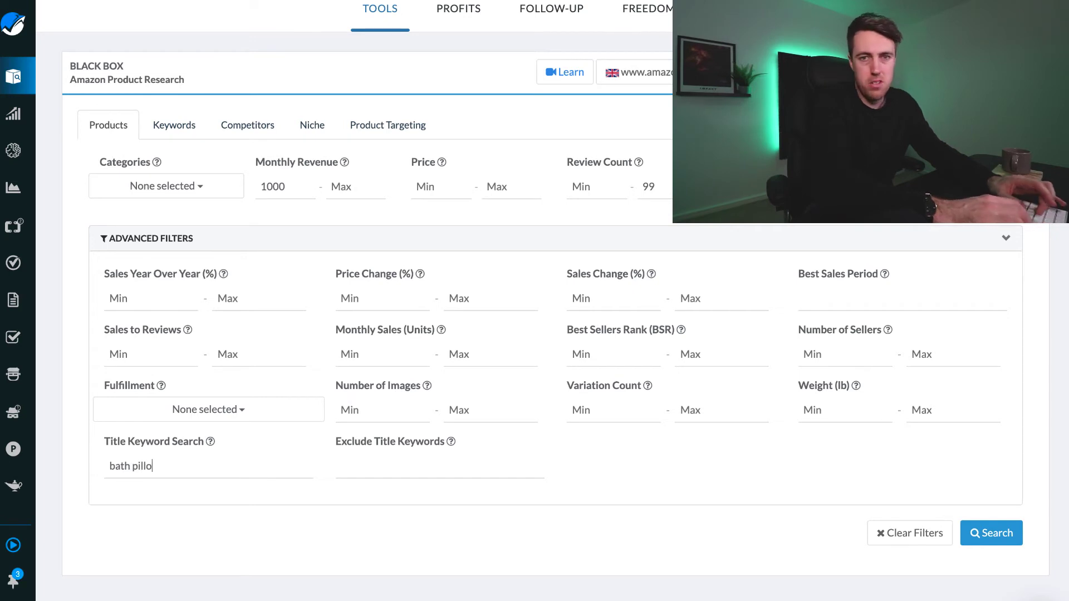
type("w")
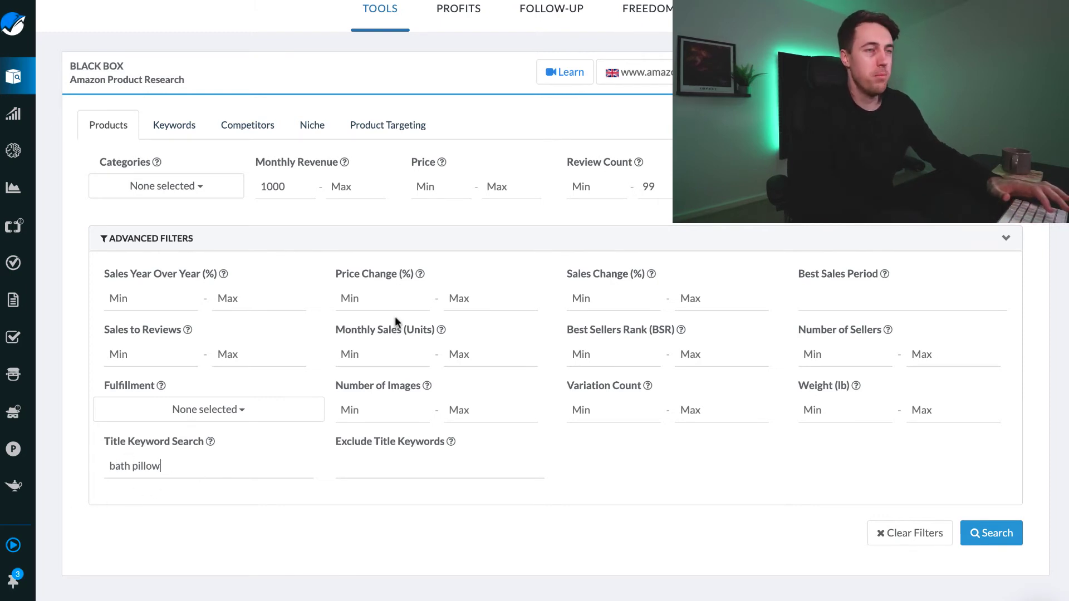
left_click(1011, 534)
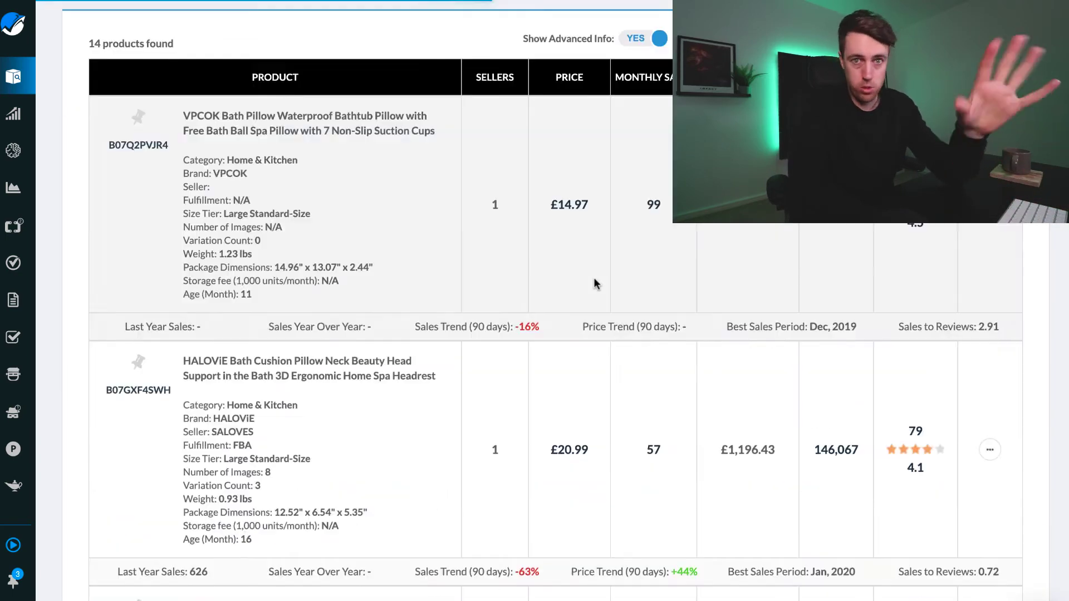
- Lower the minimum monthly revenue to 500 and rerun the product search
scroll(446, 359, "up", 3)
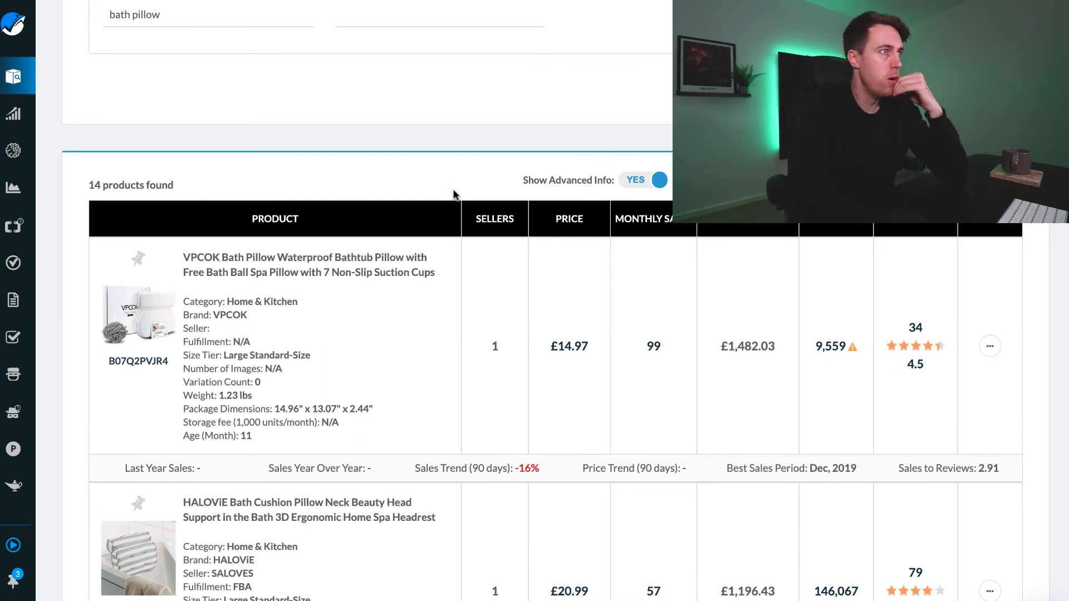
scroll(540, 249, "up", 6)
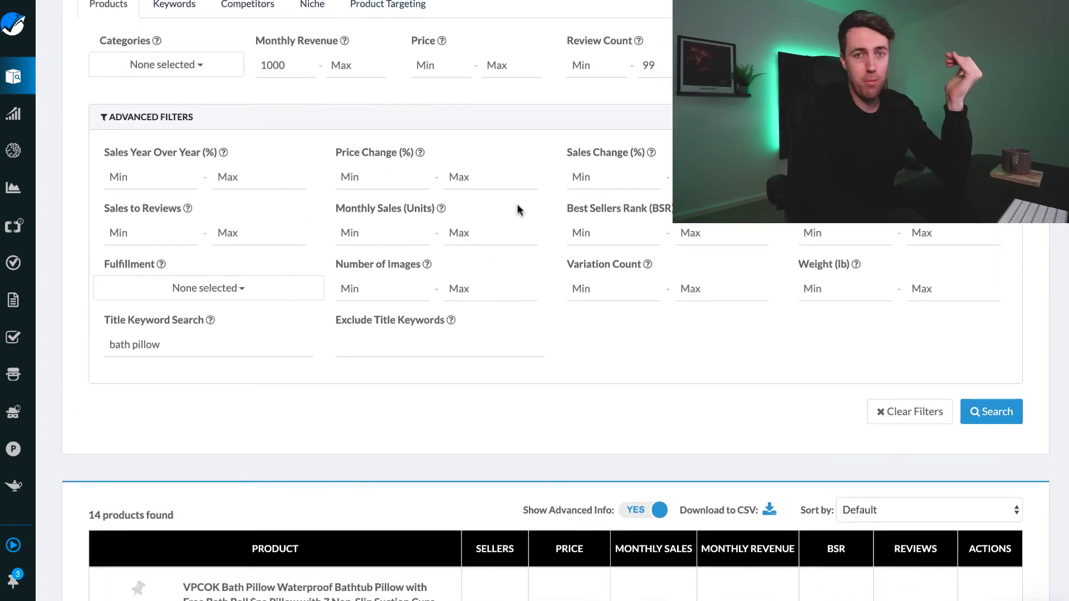
double_click(274, 65)
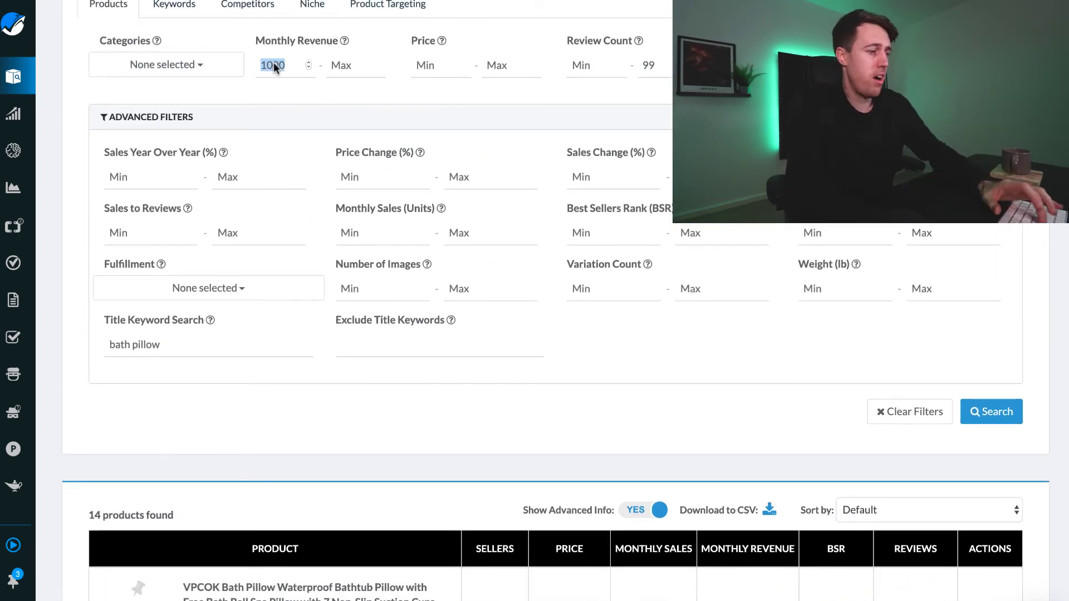
type("500")
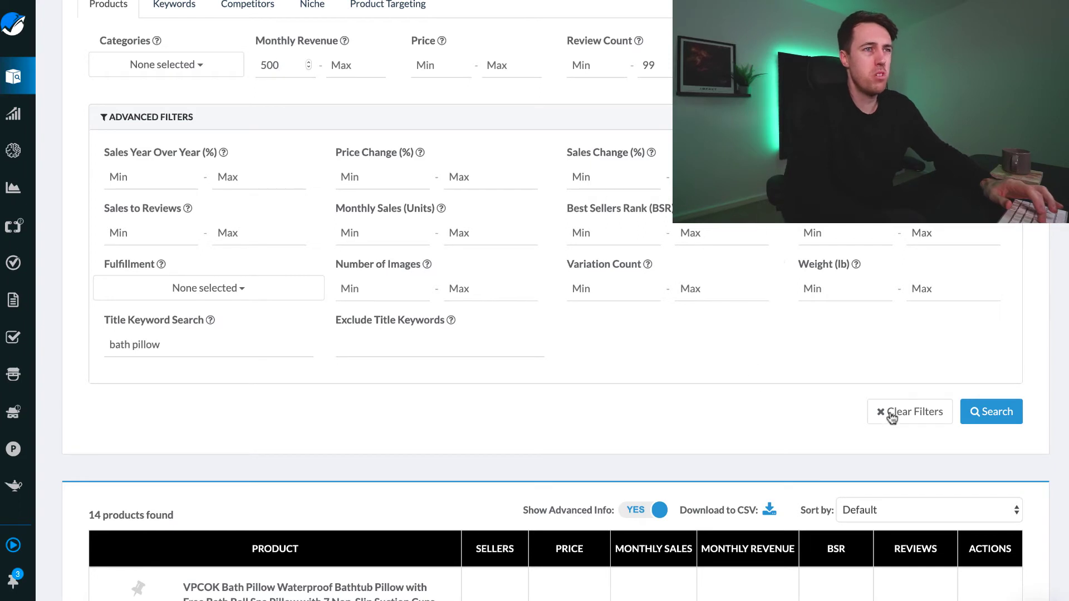
left_click(995, 414)
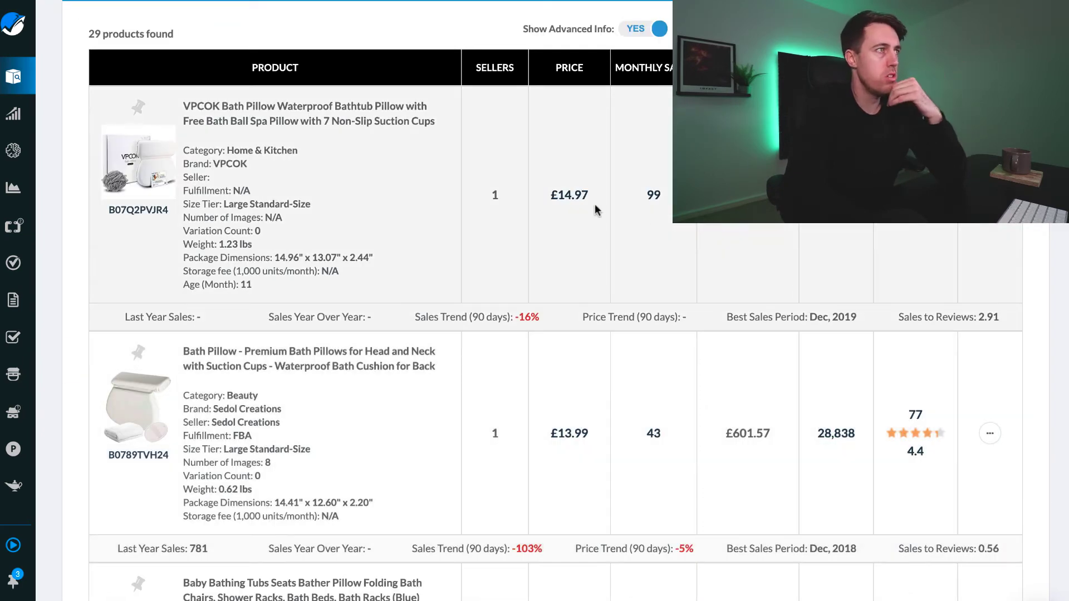
- Examine the bath pillow search results against the filters, and highlight the first product's ASIN
scroll(510, 225, "up", 8)
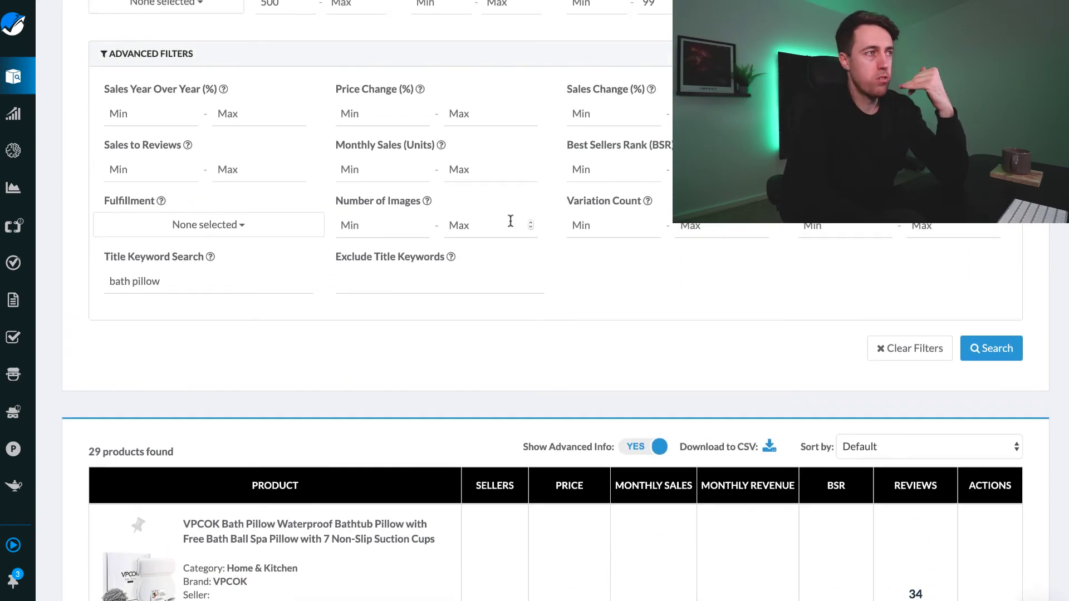
scroll(509, 221, "down", 5)
scroll(406, 433, "up", 10)
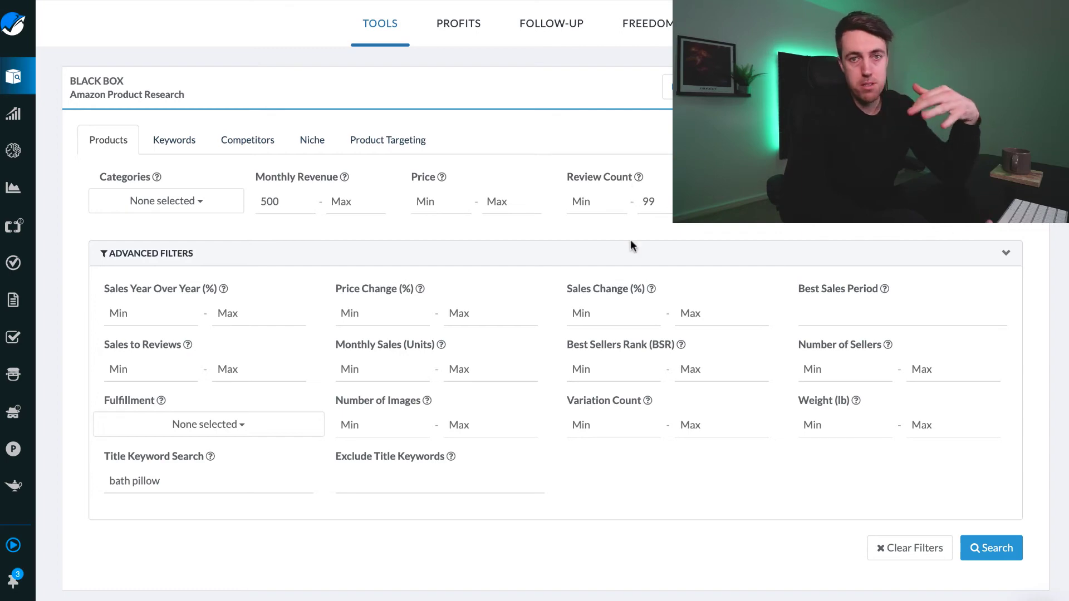
scroll(584, 437, "down", 4)
scroll(589, 442, "down", 2)
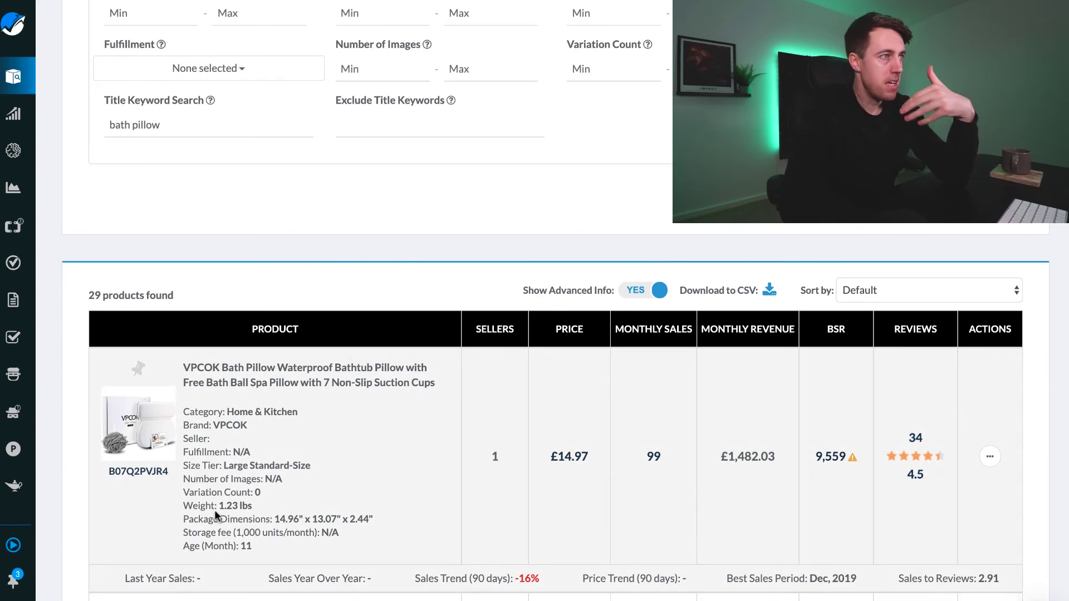
scroll(569, 475, "down", 1)
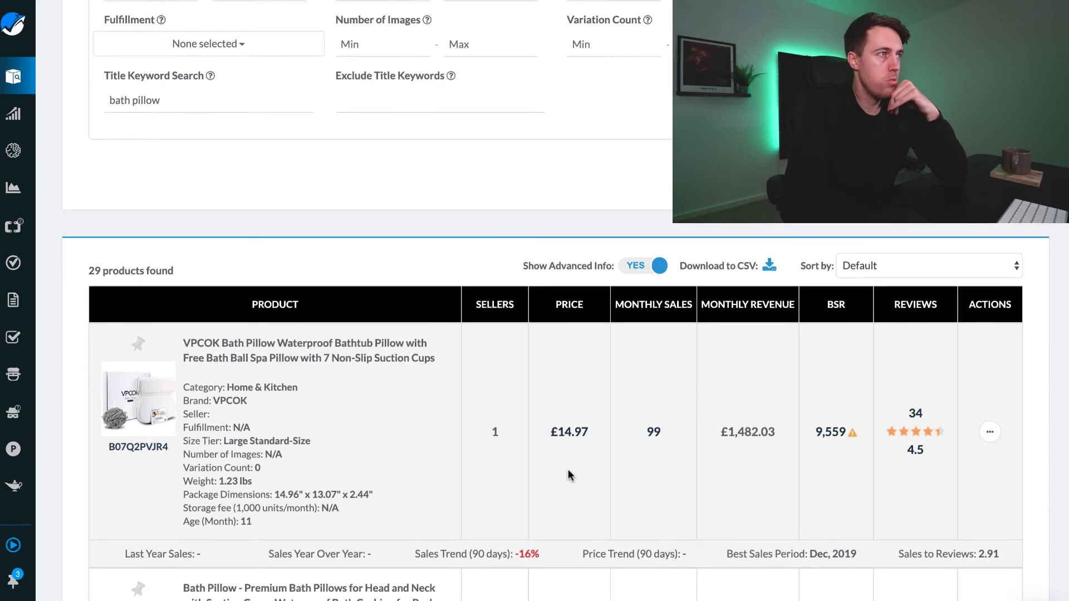
scroll(568, 475, "down", 3)
left_click_drag(171, 297, 105, 294)
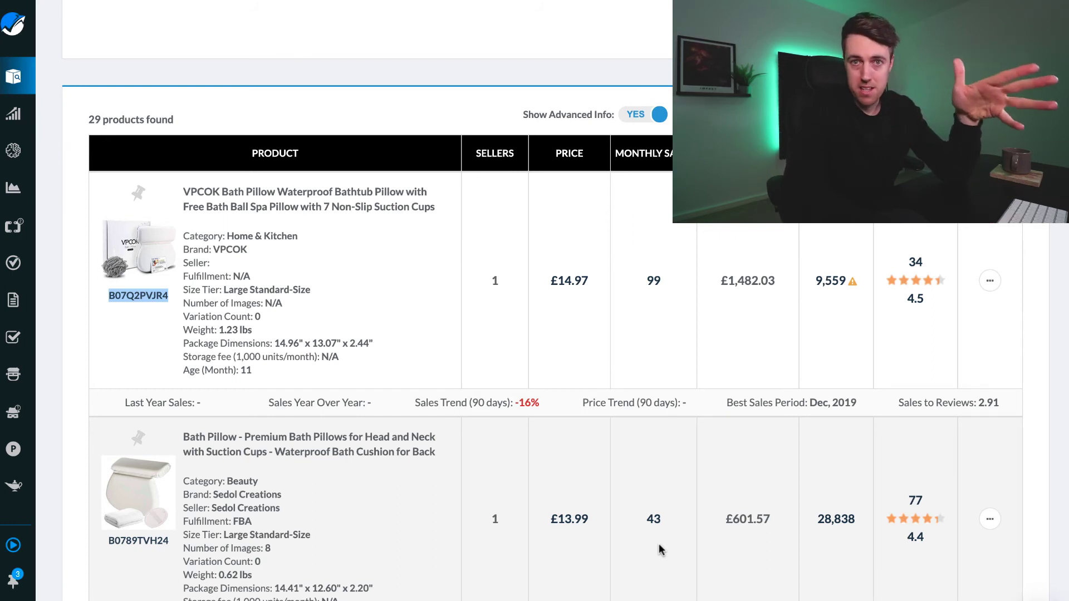
- Clear the maximum review count filter and run the bath pillow search again
scroll(794, 509, "up", 15)
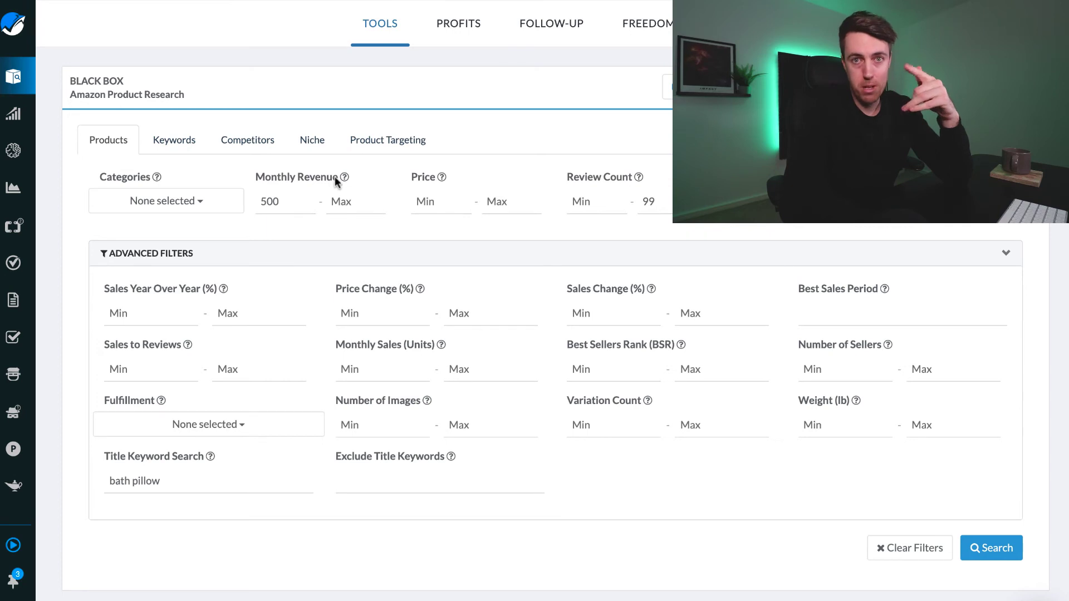
left_click(649, 202)
key("BackSpace")
key("BackSpace")
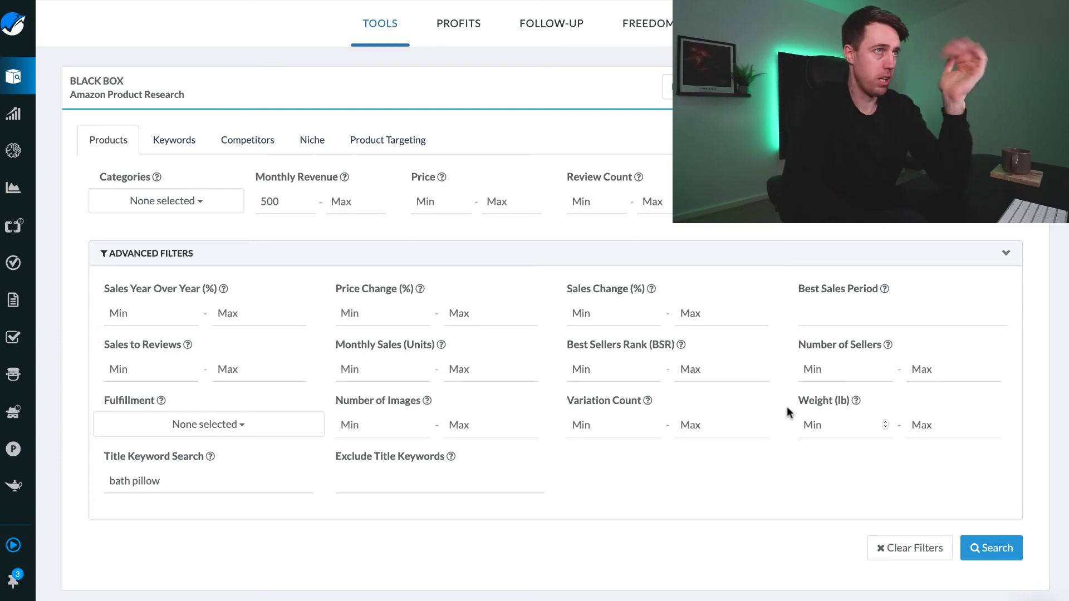
scroll(736, 412, "down", 1)
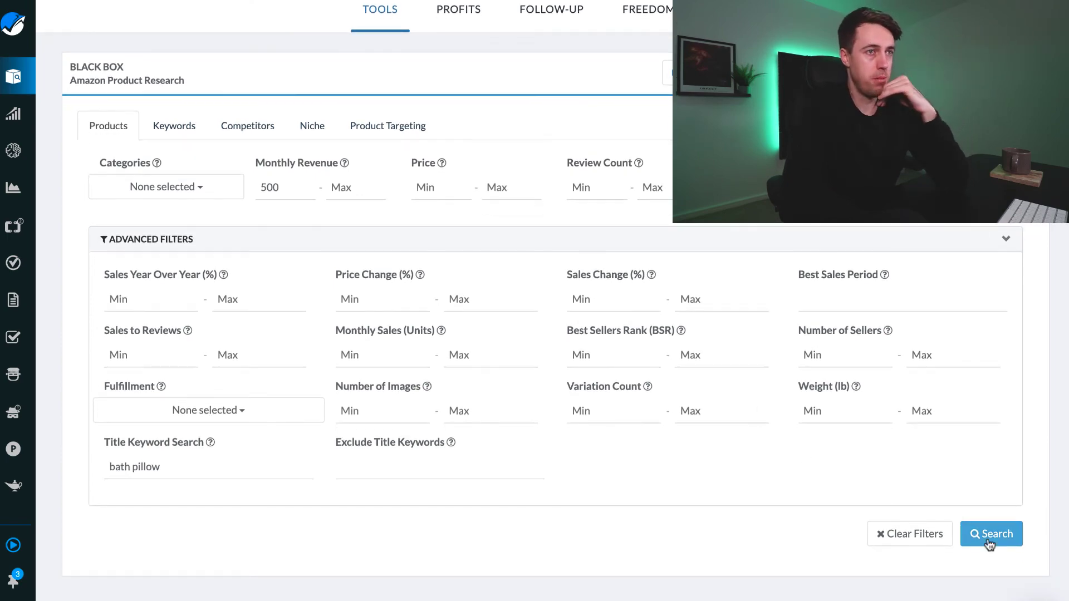
left_click(987, 536)
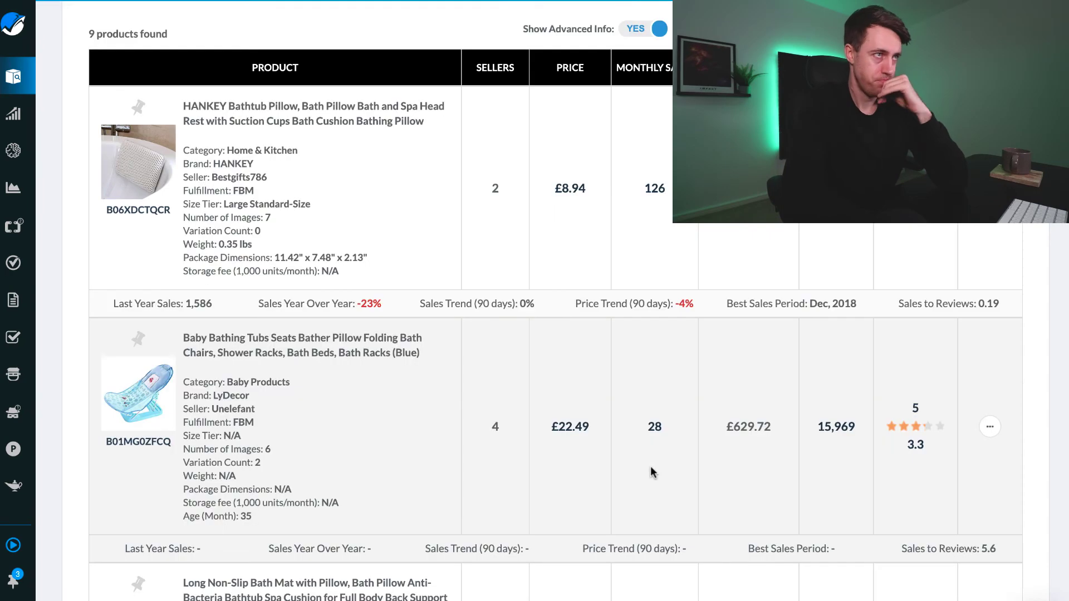
- Examine the bath pillow results for each product's price, monthly sales, revenue and review count
scroll(650, 466, "up", 3)
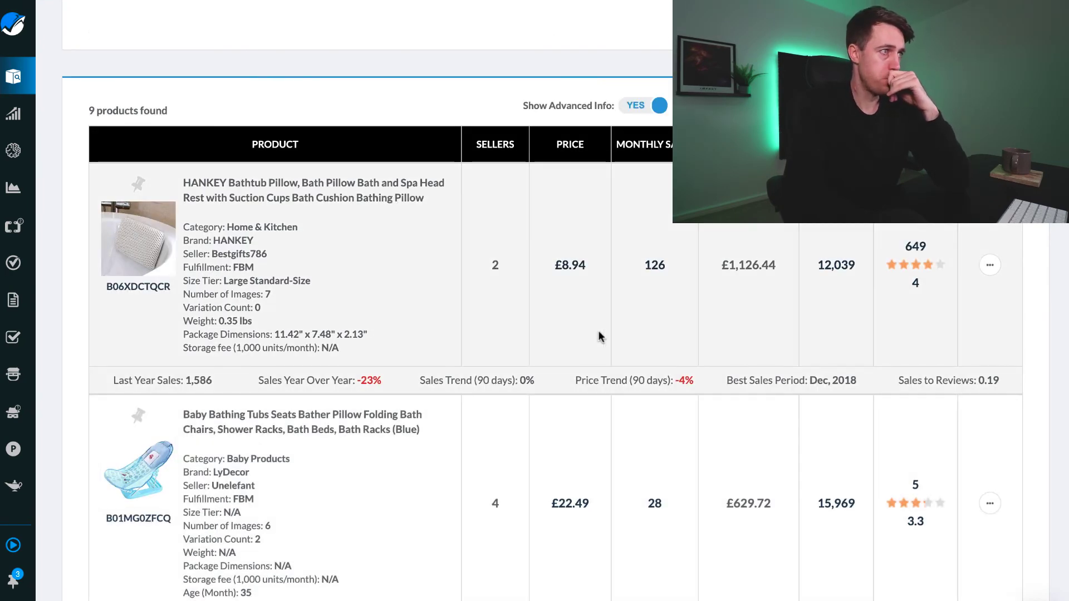
scroll(600, 337, "down", 2)
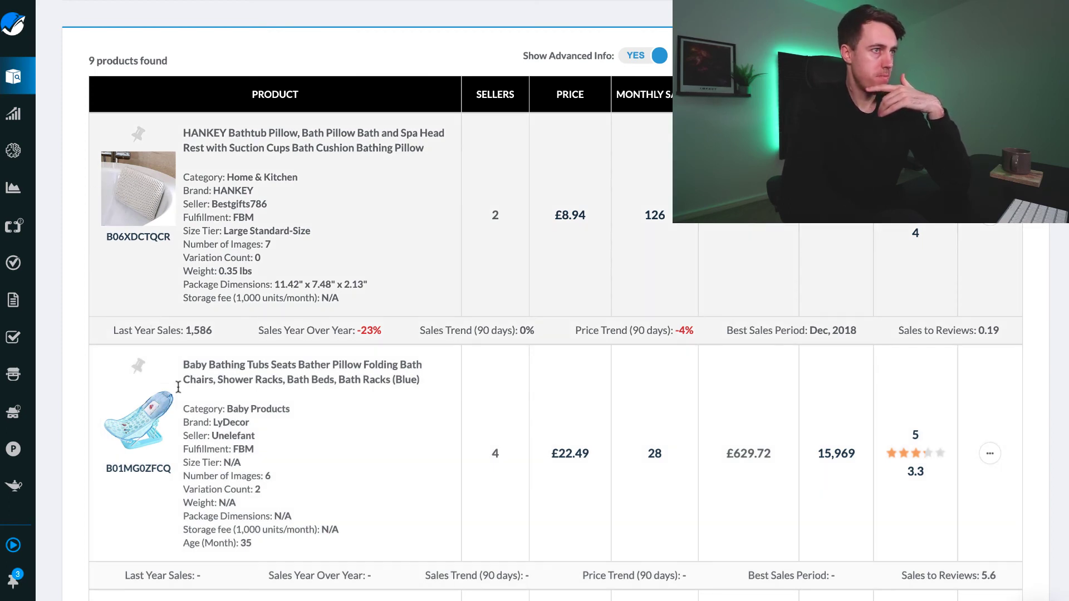
scroll(139, 429, "down", 3)
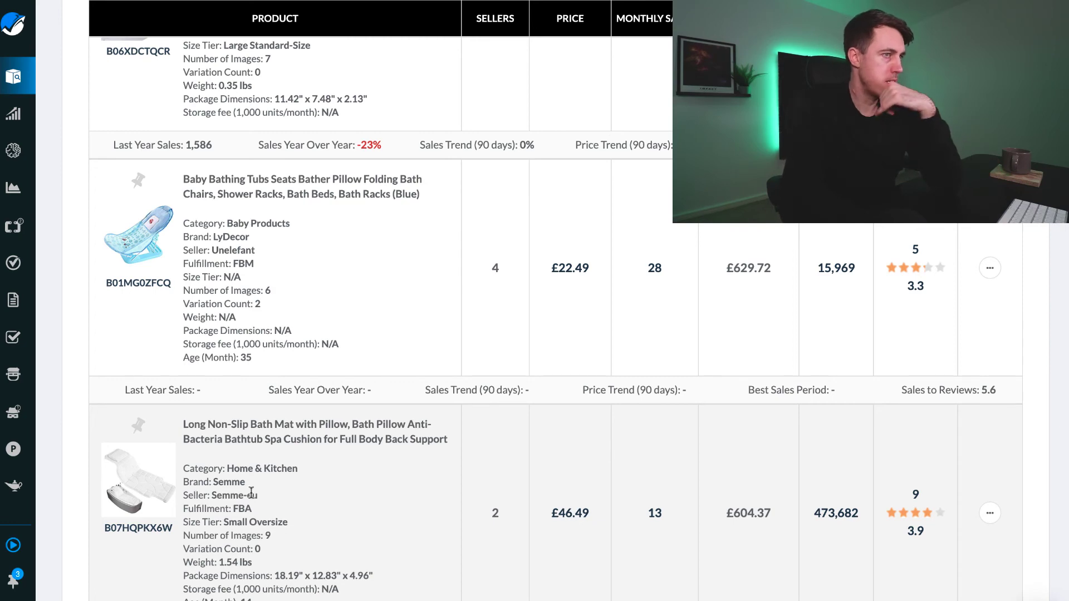
scroll(251, 492, "down", 8)
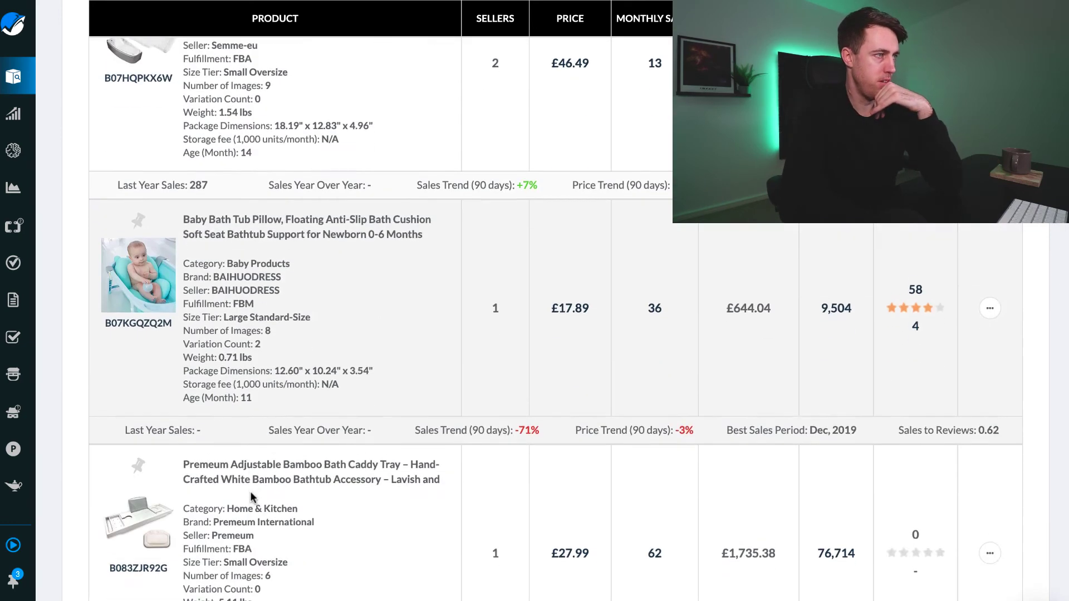
scroll(214, 318, "down", 3)
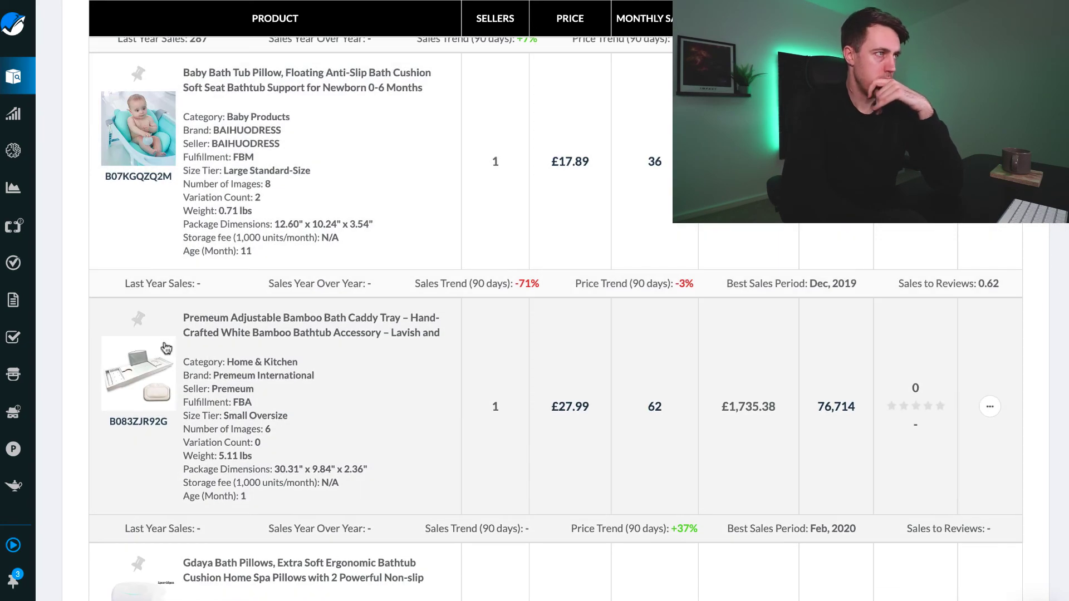
scroll(247, 432, "down", 3)
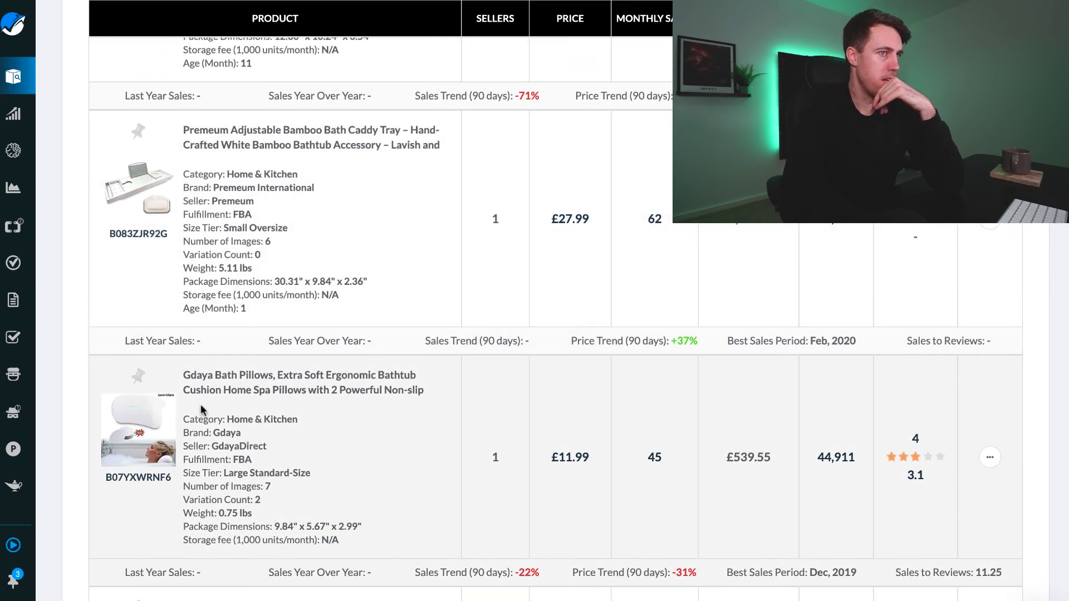
scroll(190, 411, "down", 5)
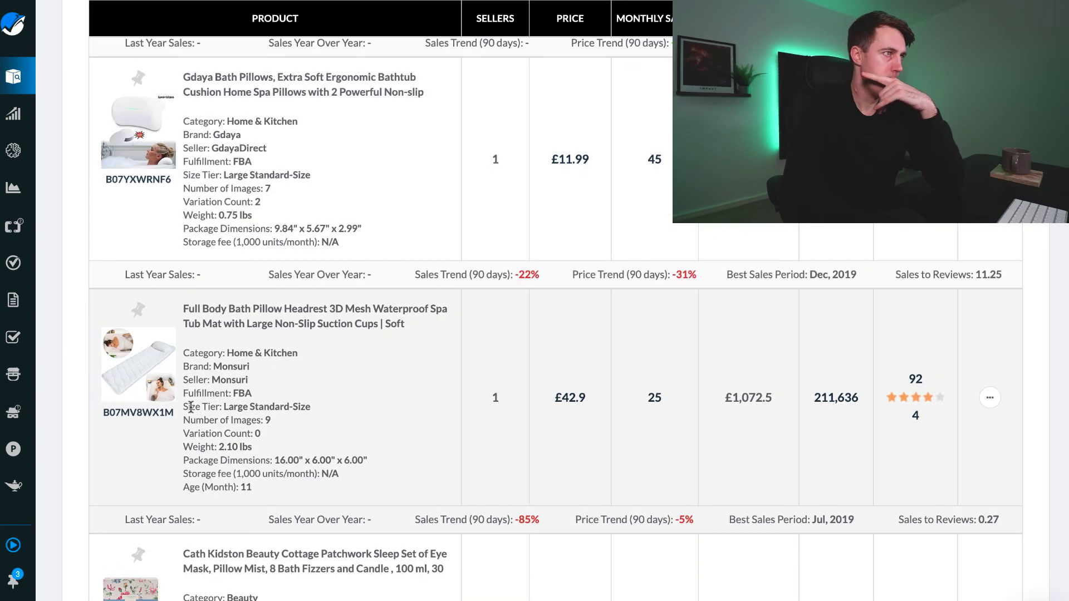
scroll(192, 470, "down", 7)
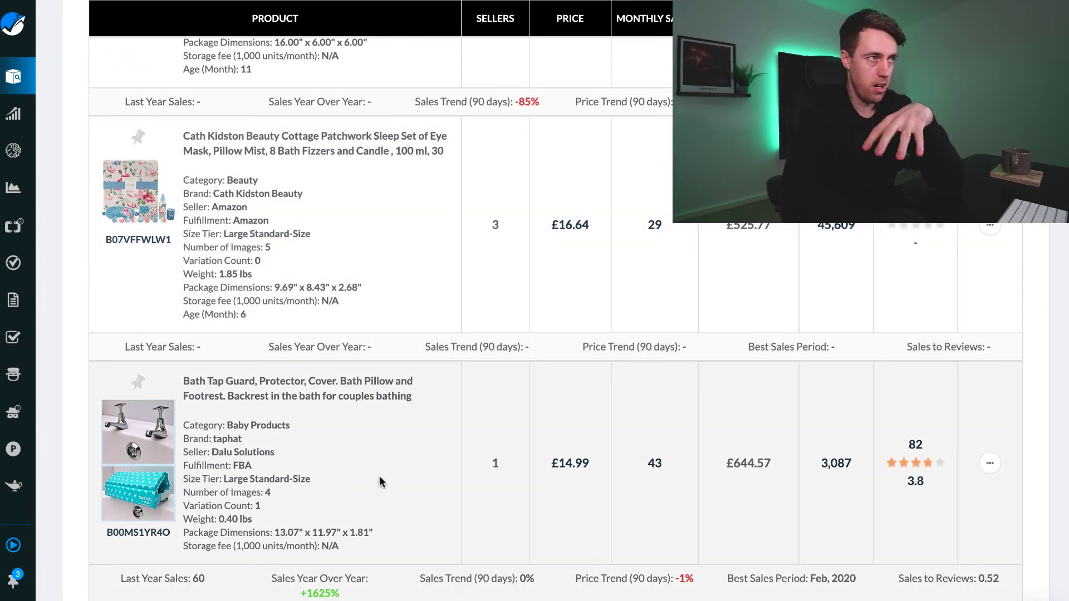
- Rerun the bath pillow search without any review count limit and look over the first products
scroll(379, 475, "up", 20)
scroll(379, 475, "up", 4)
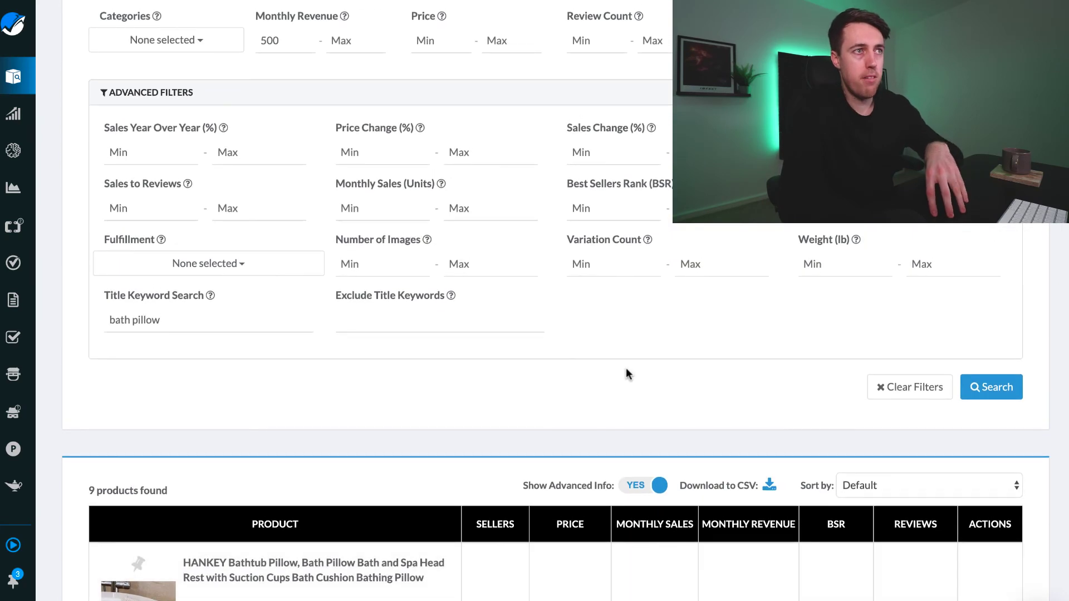
scroll(834, 228, "up", 1)
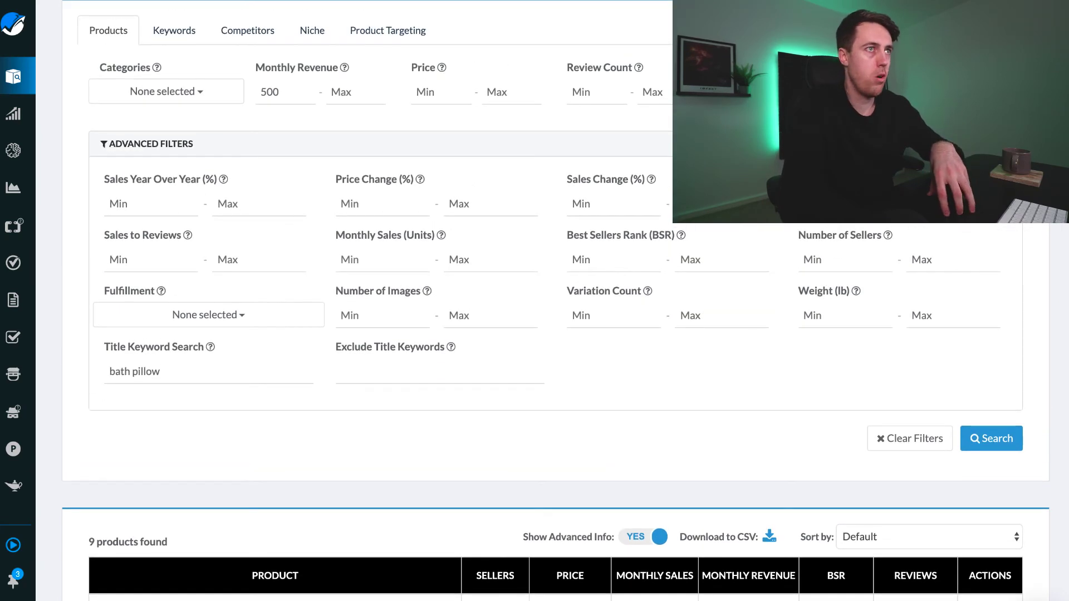
left_click(997, 439)
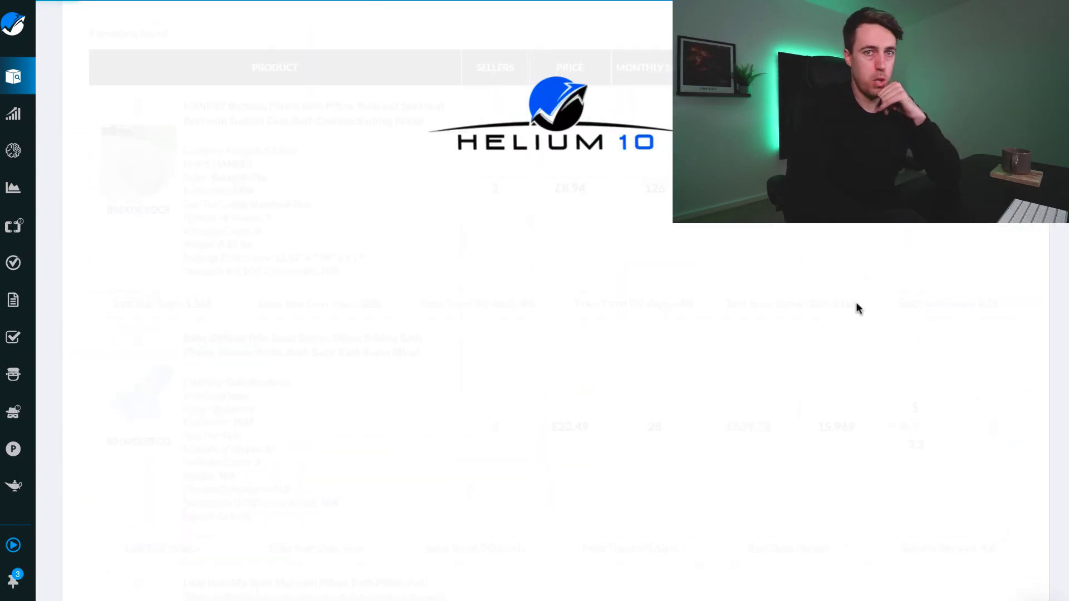
scroll(536, 269, "up", 1)
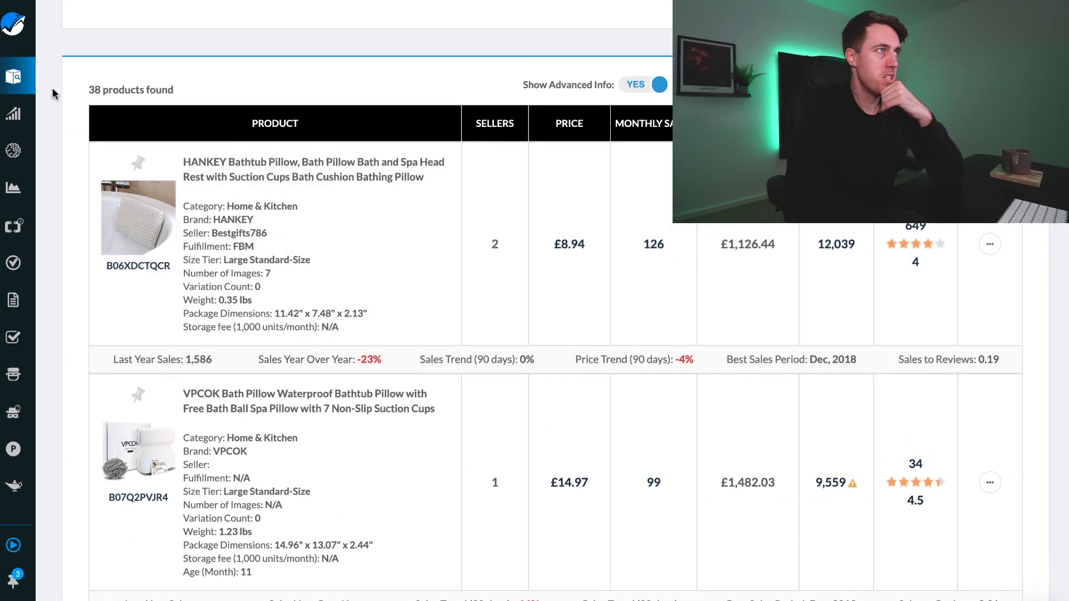
scroll(199, 255, "up", 1)
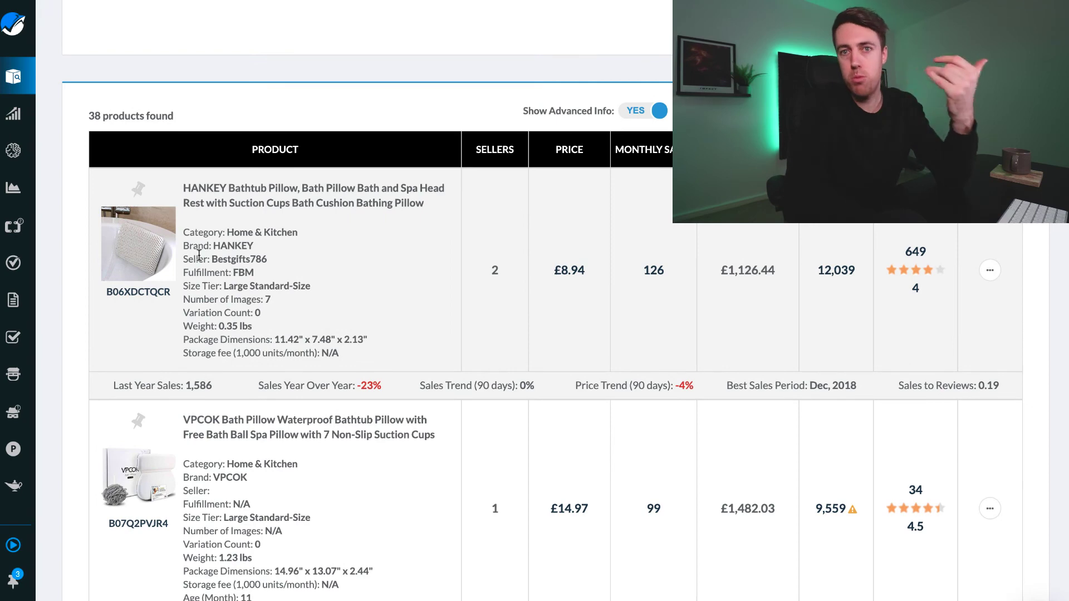
scroll(223, 527, "down", 4)
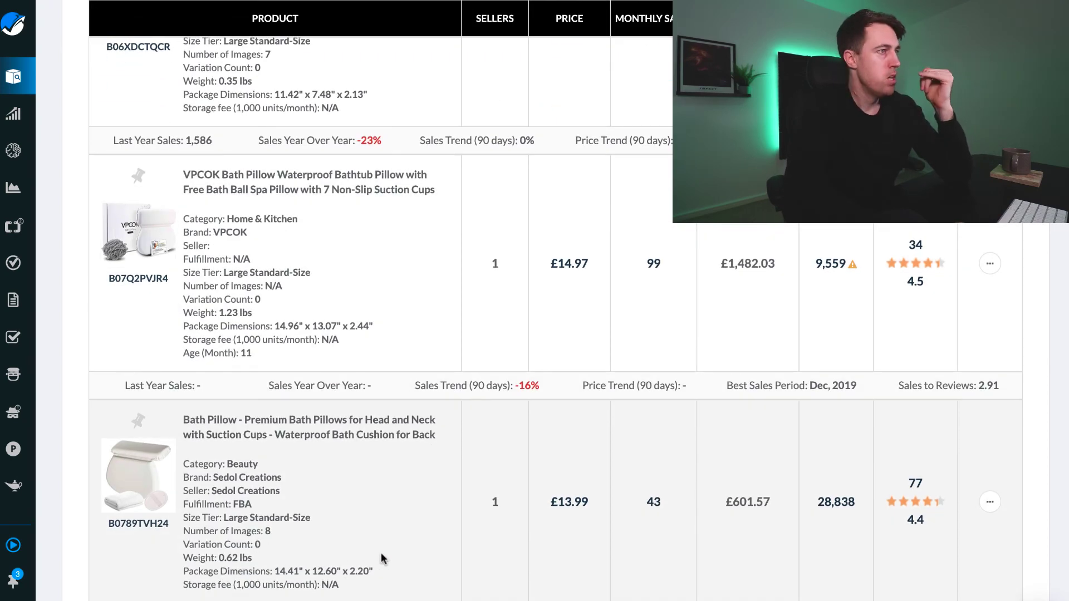
- Set the minimum price filter to 16 and rerun the bath pillow search
scroll(382, 557, "up", 5)
scroll(381, 557, "up", 8)
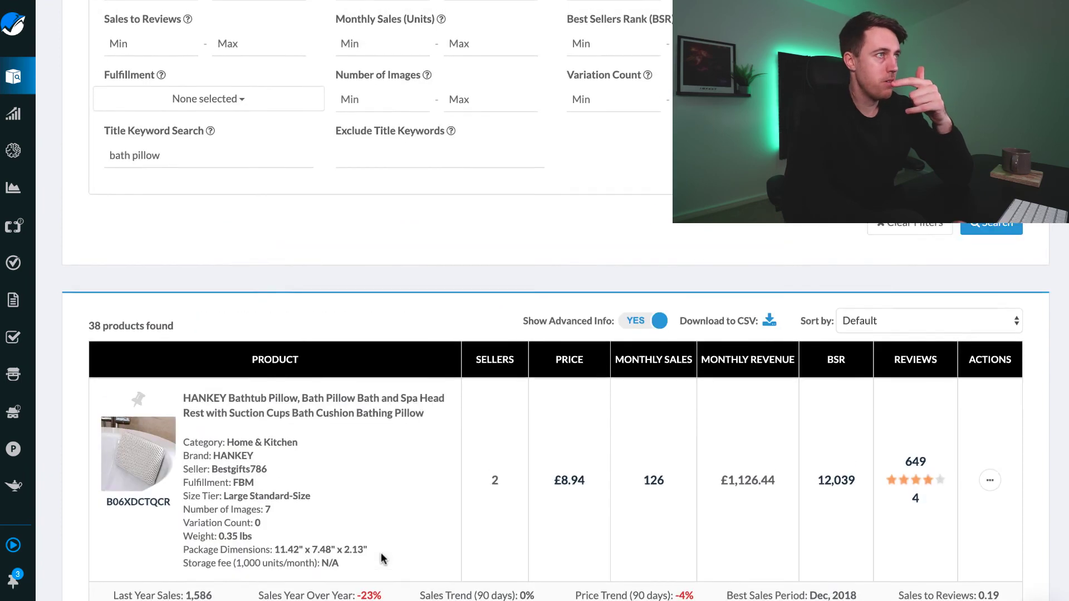
scroll(386, 335, "up", 1)
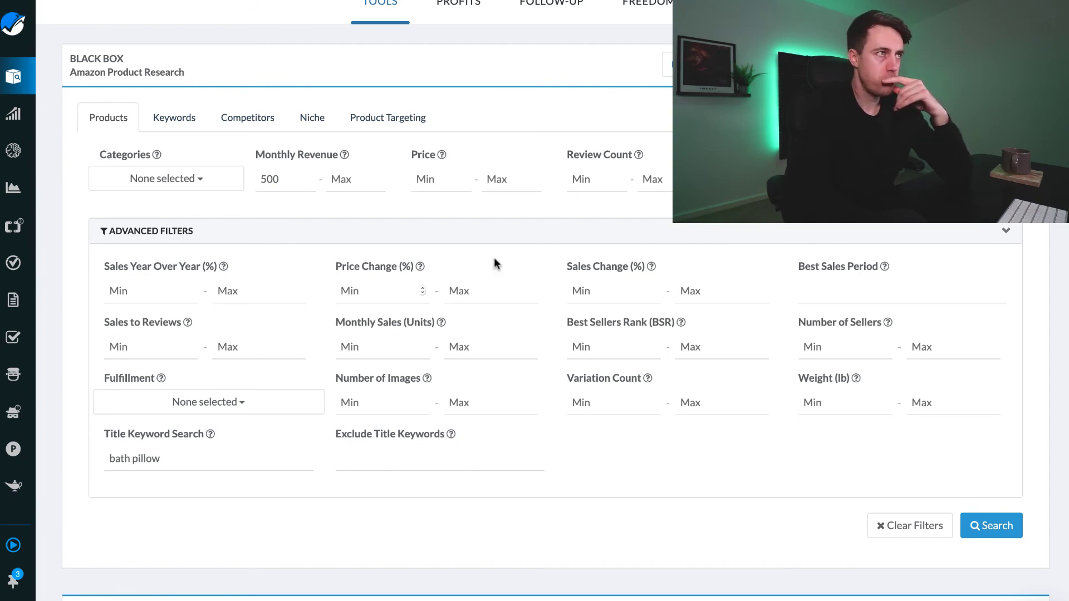
left_click(439, 179)
type("16")
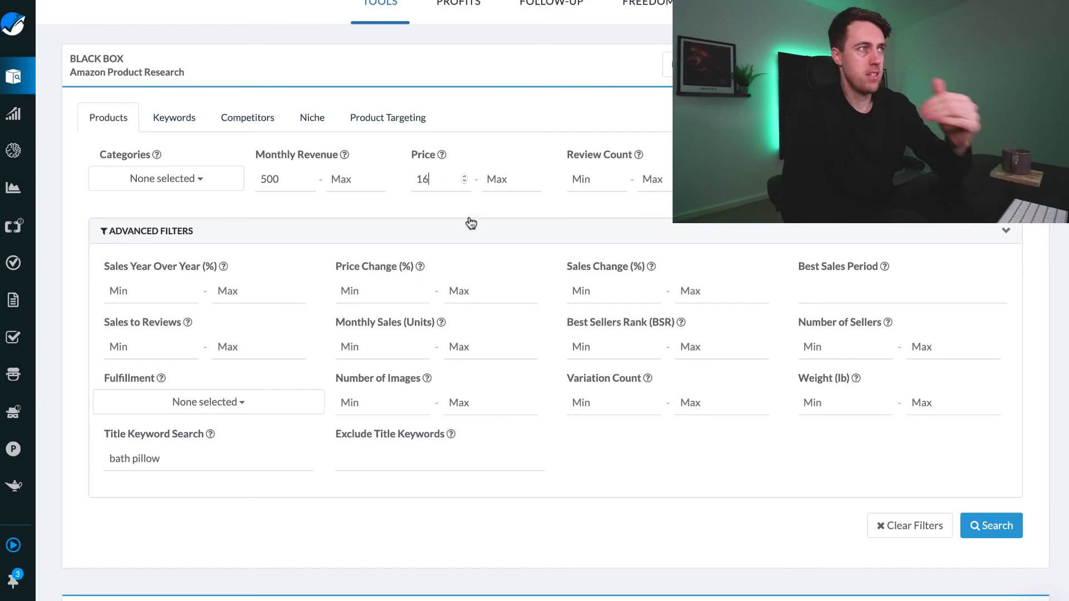
left_click(989, 525)
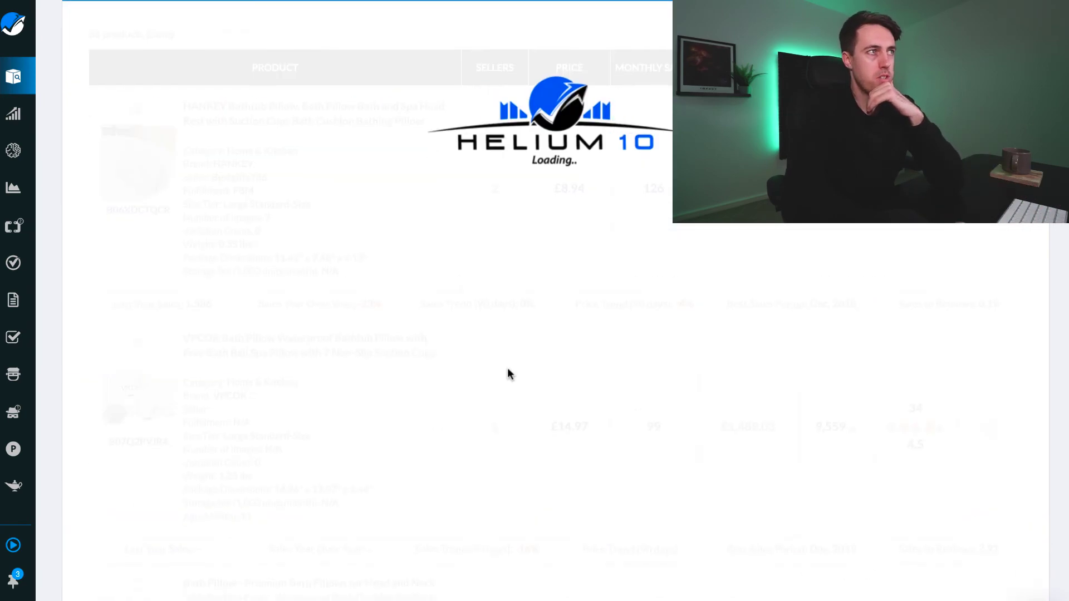